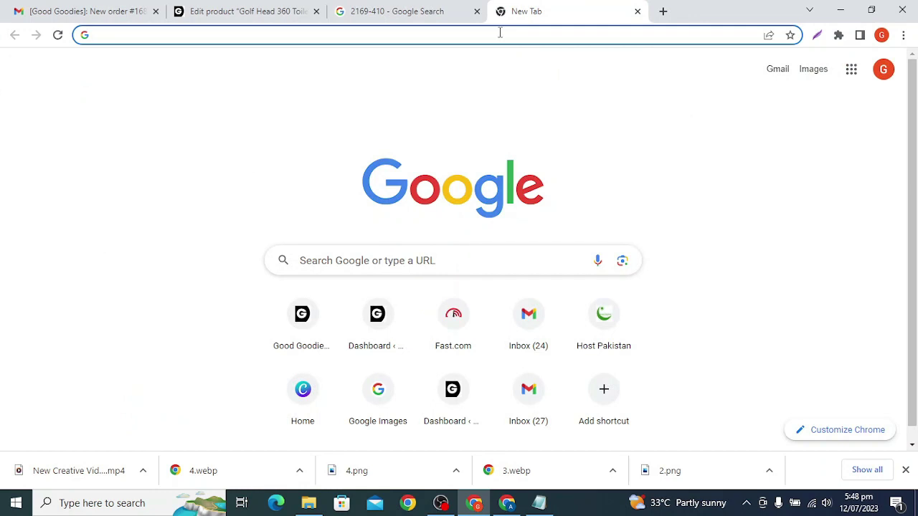
Calculate 1170-410 in the browser, and multiply the difference by three with a Google search for 760*3
{"action": "type", "text": "1170"}
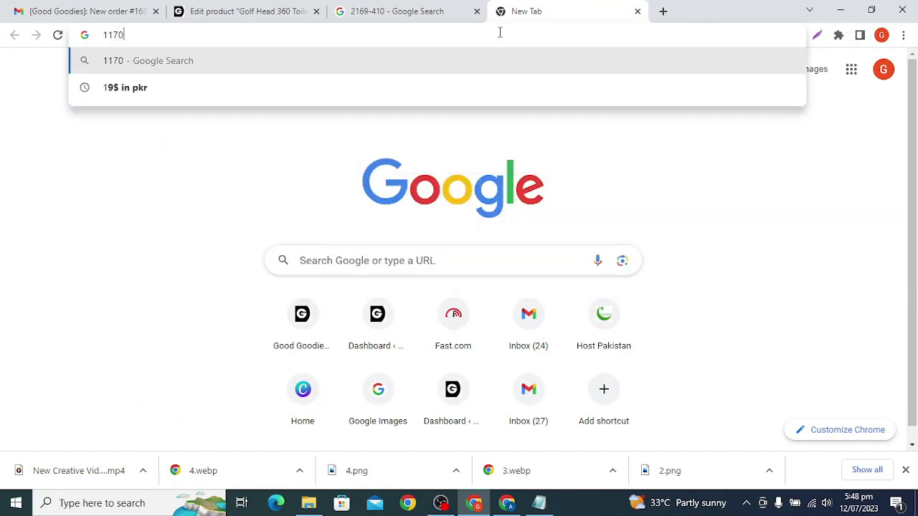
{"action": "type", "text": "-410"}
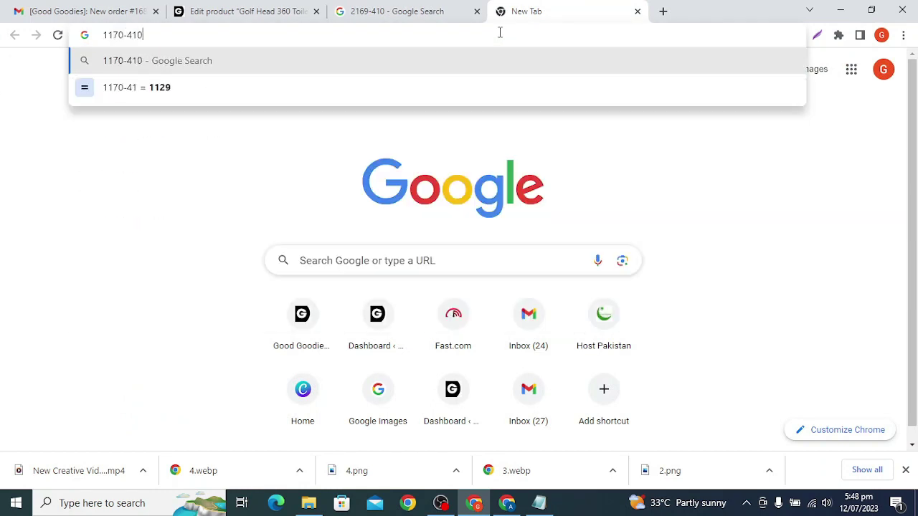
{"action": "key", "text": "ctrl+shift+Left"}
{"action": "key", "text": "ctrl+shift+Left"}
{"action": "type", "text": "760"}
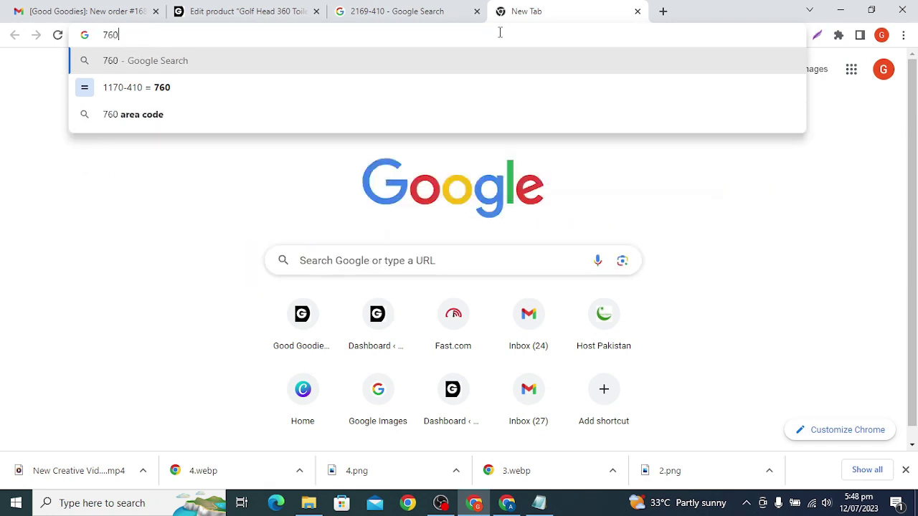
{"action": "type", "text": "*3"}
{"action": "key", "text": "Return"}
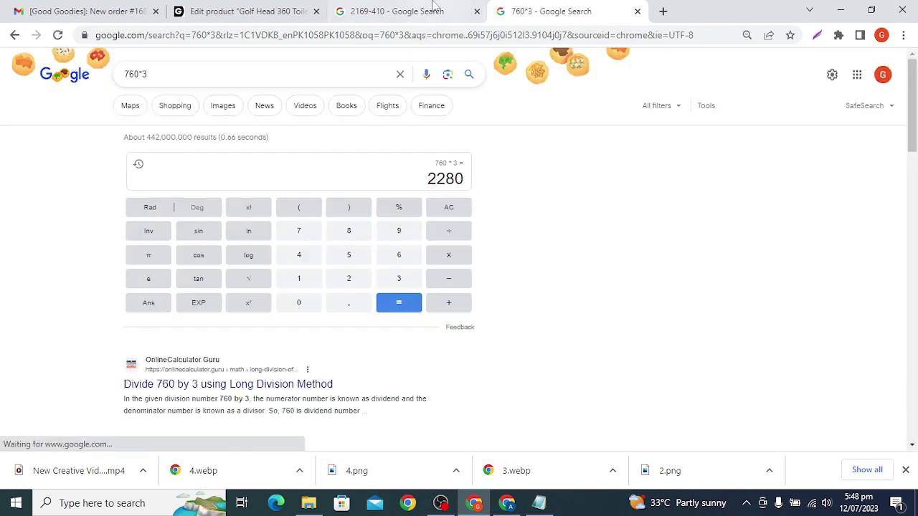
Calculate 2280+1760 with a Google search in a new tab
{"action": "left_click", "coordinate": [433, 6]}
{"action": "left_click", "coordinate": [662, 10]}
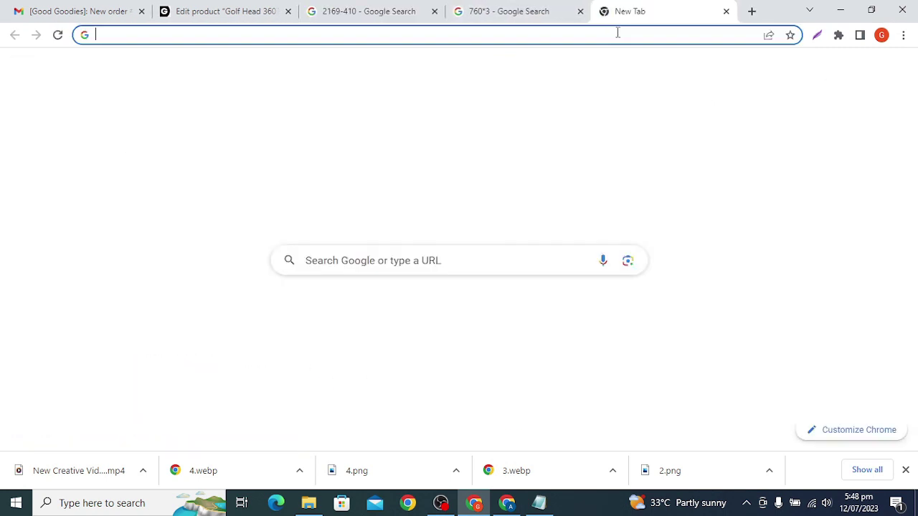
{"action": "type", "text": "2280+1760"}
{"action": "key", "text": "Return"}
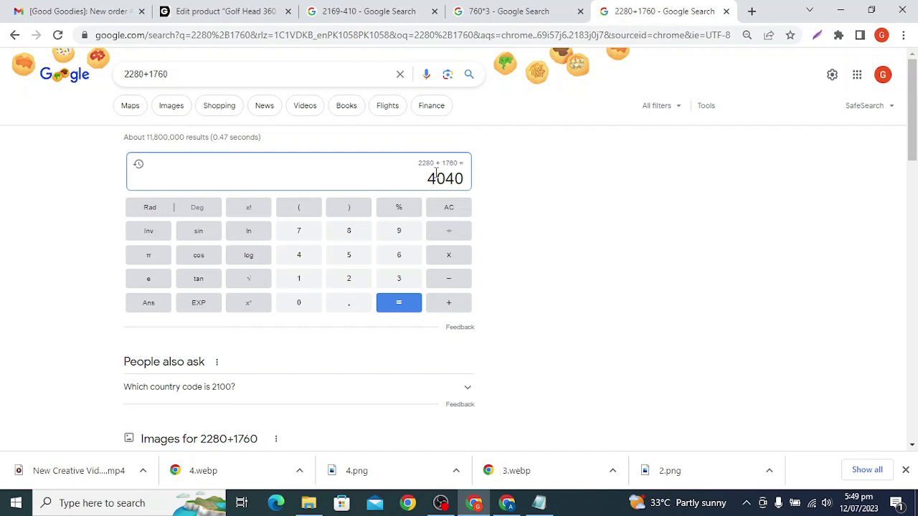
Switch to the other Chrome profile window, open Facebook Ads Manager and dismiss the disabled-account and ad-blocker notices
{"action": "mouse_move", "coordinate": [515, 502]}
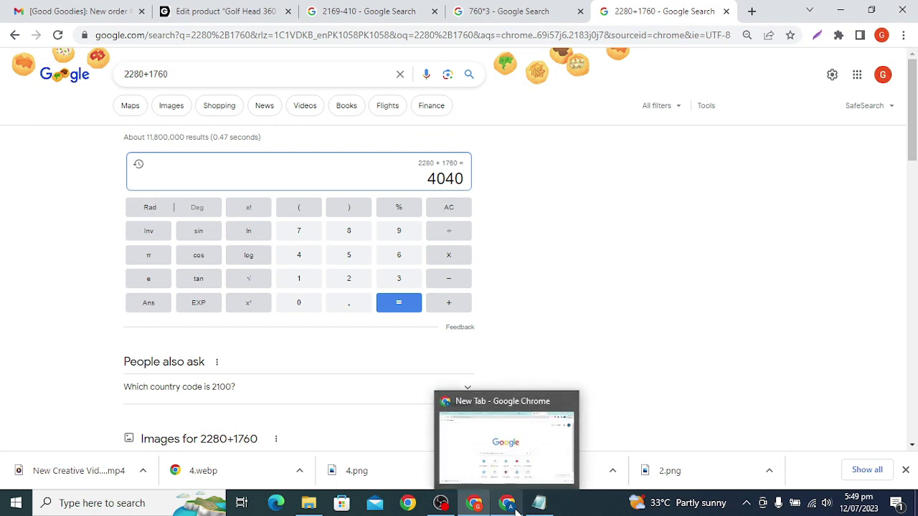
{"action": "left_click", "coordinate": [517, 477]}
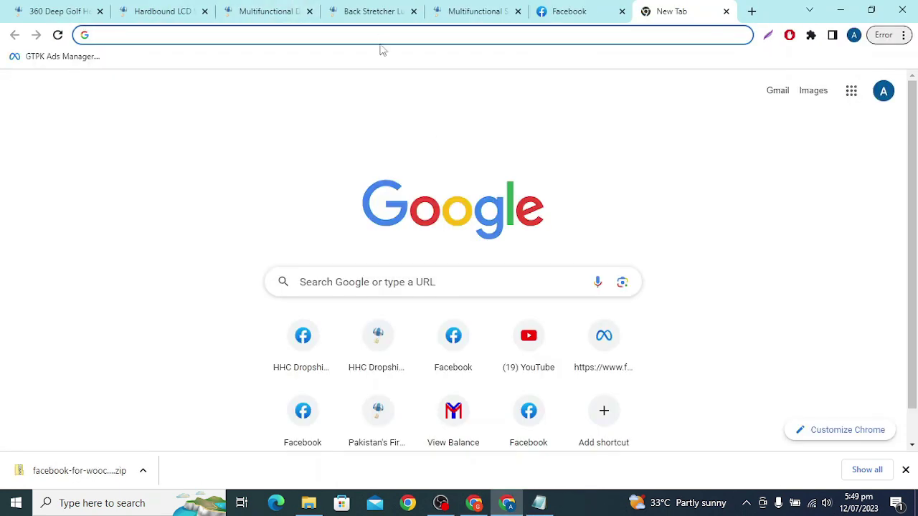
{"action": "type", "text": "fac"}
{"action": "key", "text": "End"}
{"action": "key", "text": "ctrl+shift+Left"}
{"action": "key", "text": "ctrl+shift+Left"}
{"action": "key", "text": "ctrl+shift+Left"}
{"action": "key", "text": "ctrl+shift+Left"}
{"action": "key", "text": "ctrl+shift+Left"}
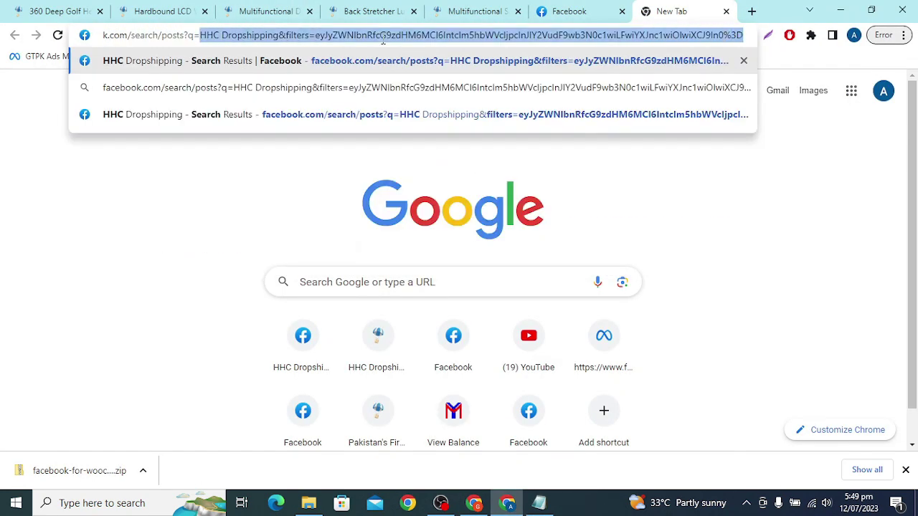
{"action": "type", "text": "ads"}
{"action": "key", "text": "Return"}
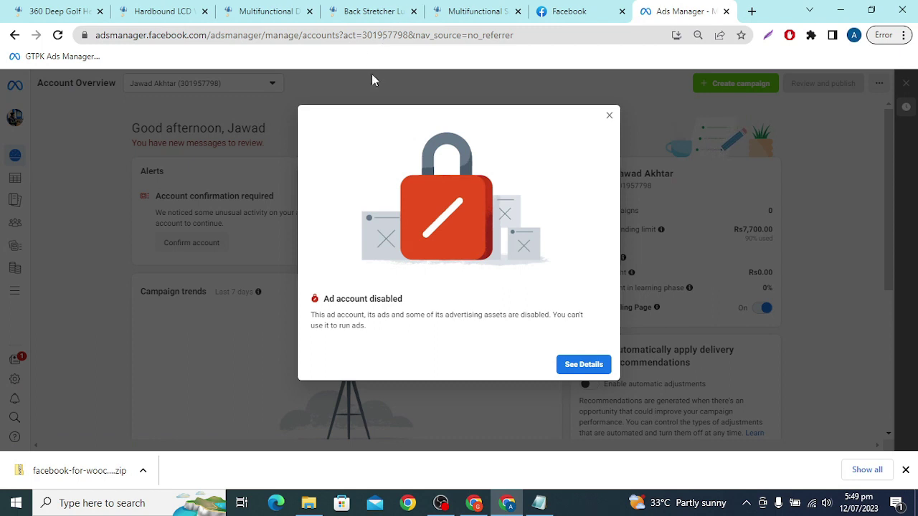
{"action": "left_click", "coordinate": [609, 116]}
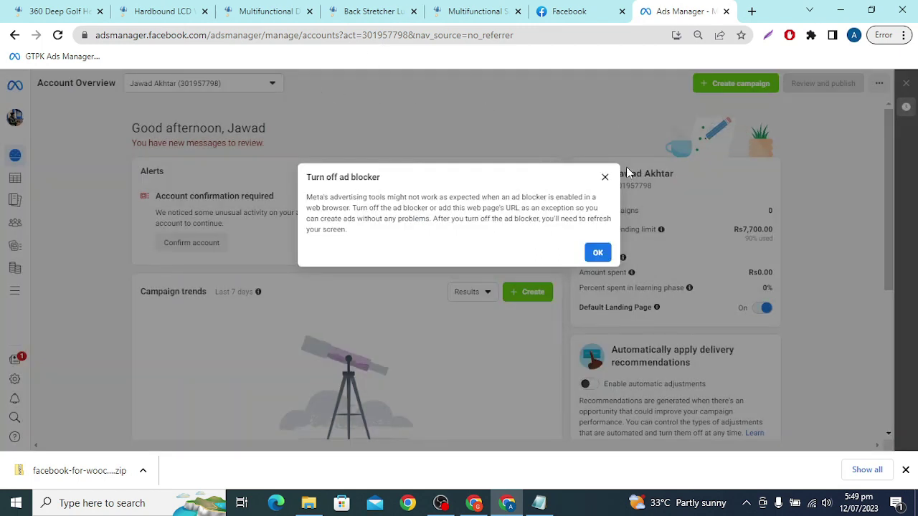
{"action": "left_click", "coordinate": [604, 177]}
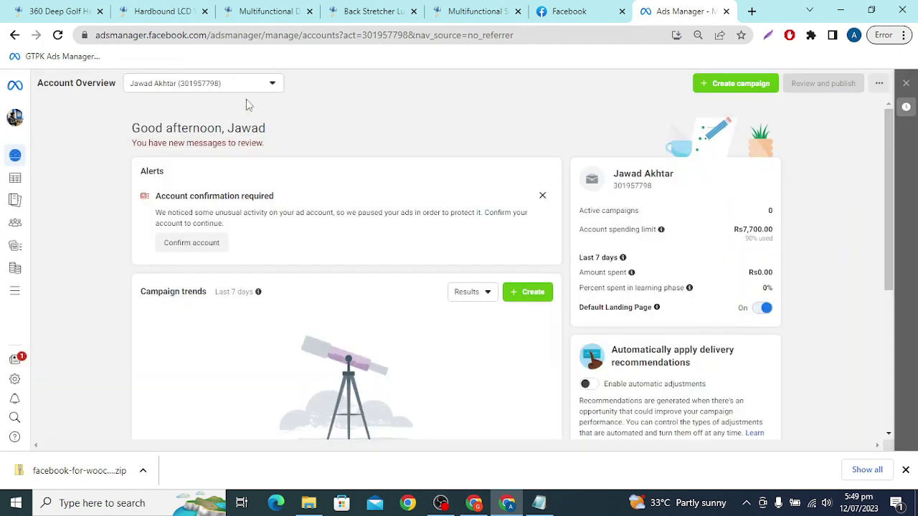
Switch Ads Manager to the Good Goodies Dot PK ad account and dismiss the ad-blocker notice
{"action": "left_click", "coordinate": [201, 83]}
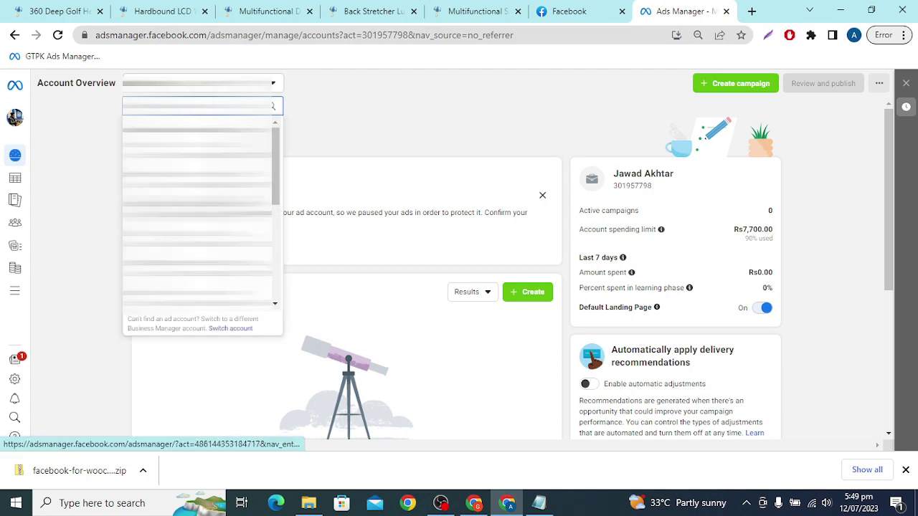
{"action": "scroll", "coordinate": [197, 215], "scroll_direction": "down", "scroll_amount": 5}
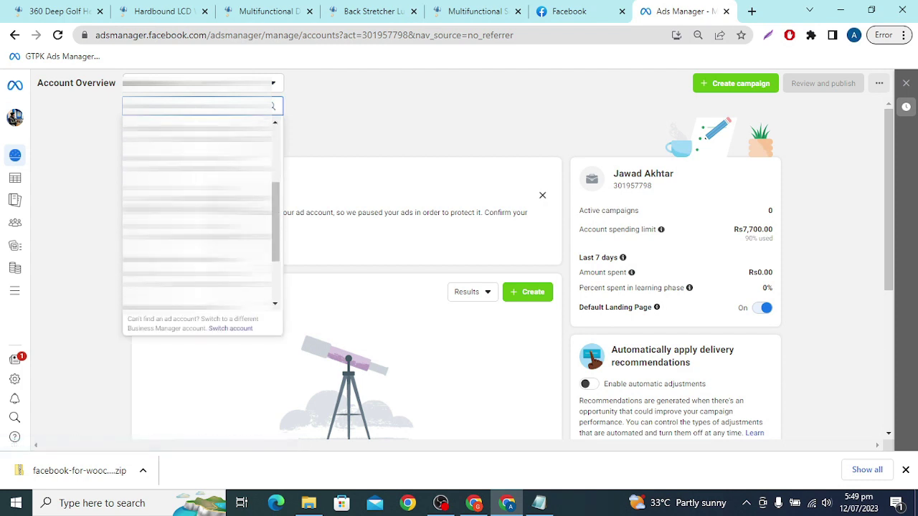
{"action": "scroll", "coordinate": [200, 213], "scroll_direction": "up", "scroll_amount": 5}
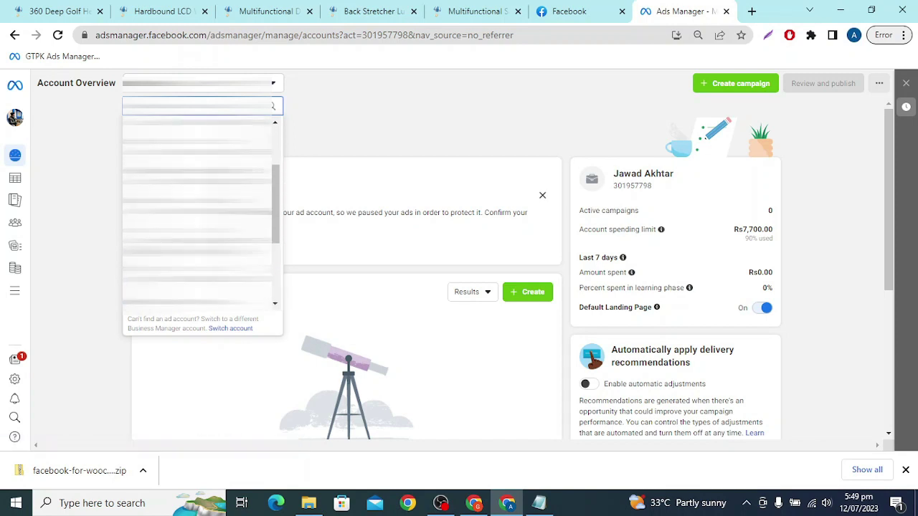
{"action": "scroll", "coordinate": [198, 213], "scroll_direction": "up", "scroll_amount": 2}
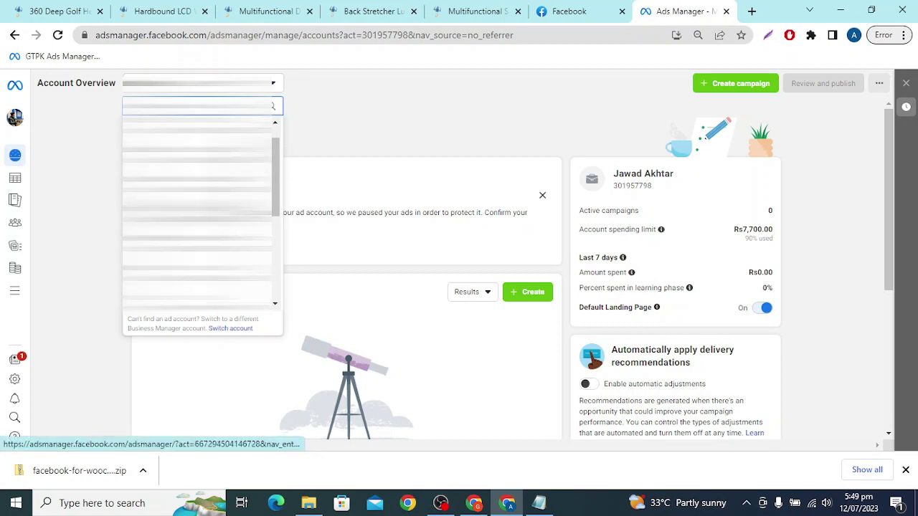
{"action": "scroll", "coordinate": [197, 213], "scroll_direction": "up", "scroll_amount": 1}
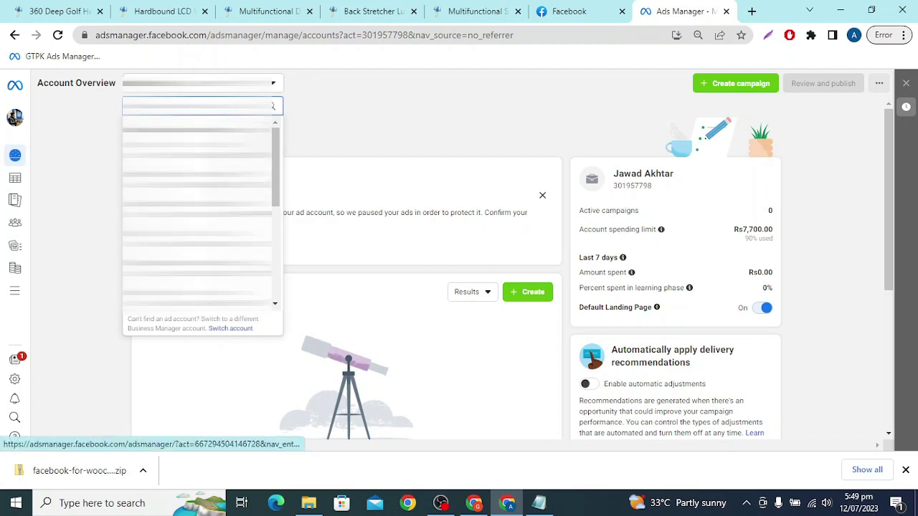
{"action": "scroll", "coordinate": [197, 213], "scroll_direction": "down", "scroll_amount": 5}
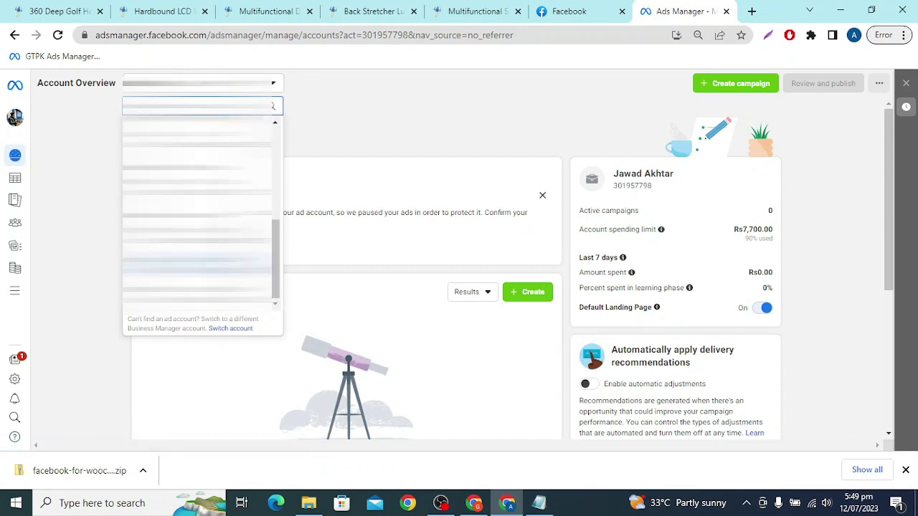
{"action": "scroll", "coordinate": [197, 213], "scroll_direction": "up", "scroll_amount": 3}
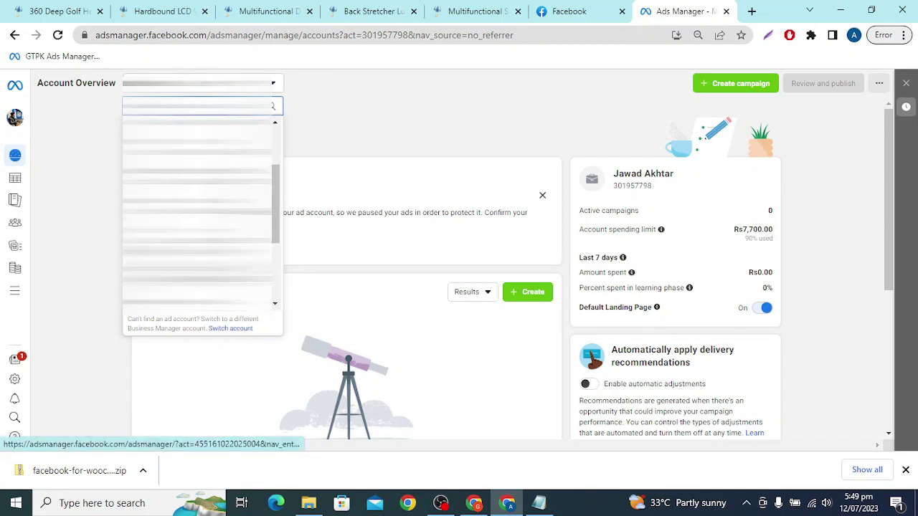
{"action": "left_click", "coordinate": [198, 184]}
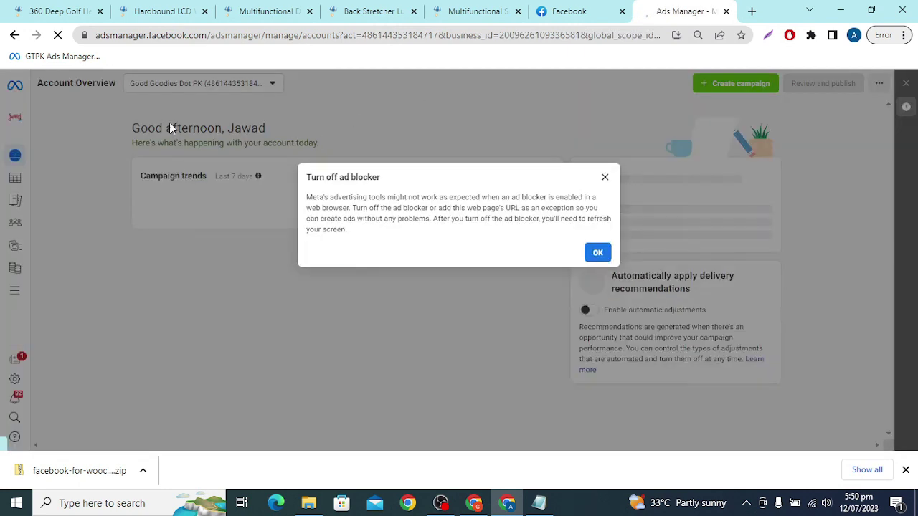
{"action": "left_click", "coordinate": [604, 177]}
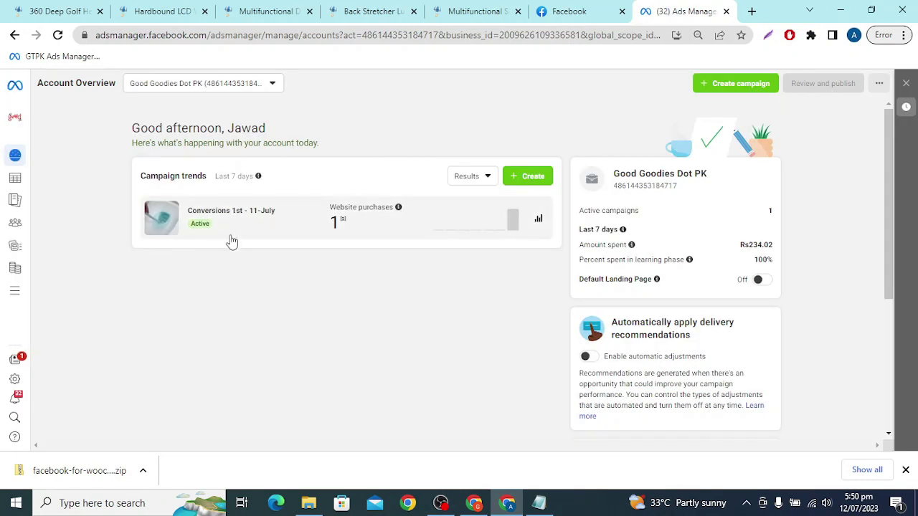
Open the account's Campaigns table and dismiss the offer to try the new sales preset
{"action": "scroll", "coordinate": [464, 222], "scroll_direction": "down", "scroll_amount": 1}
{"action": "scroll", "coordinate": [463, 222], "scroll_direction": "down", "scroll_amount": 2}
{"action": "scroll", "coordinate": [412, 209], "scroll_direction": "up", "scroll_amount": 2}
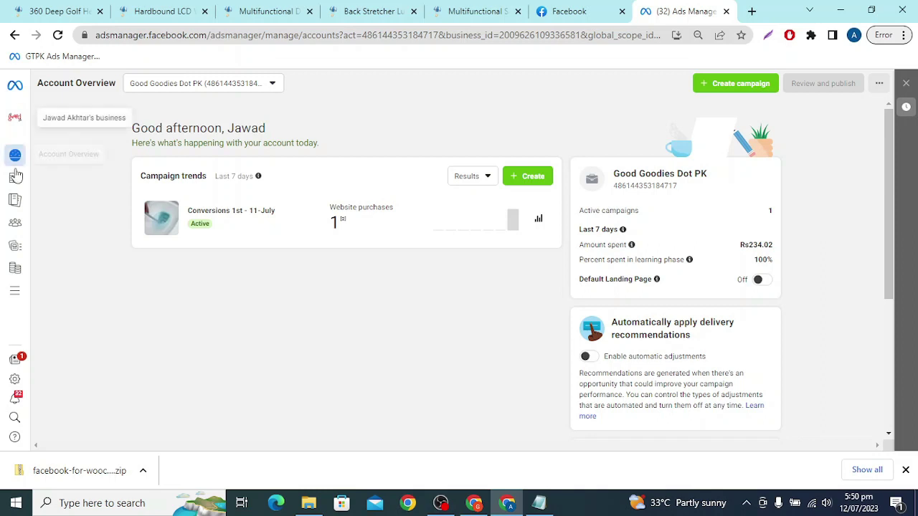
{"action": "mouse_move", "coordinate": [14, 155]}
{"action": "left_click", "coordinate": [71, 178]}
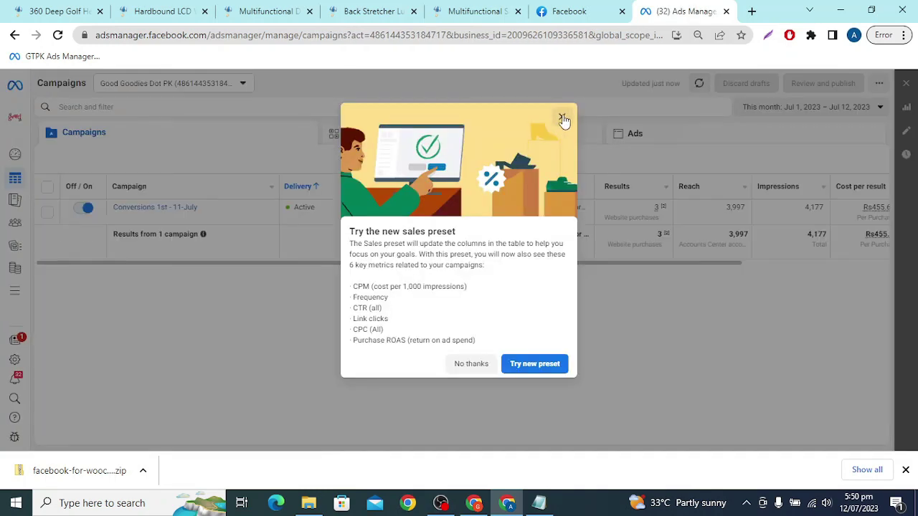
{"action": "left_click", "coordinate": [561, 117]}
Dismiss the sales preset hint and examine the campaign's results, cost per result and amount spent
{"action": "left_click_drag", "start_coordinate": [563, 263], "coordinate": [583, 264]}
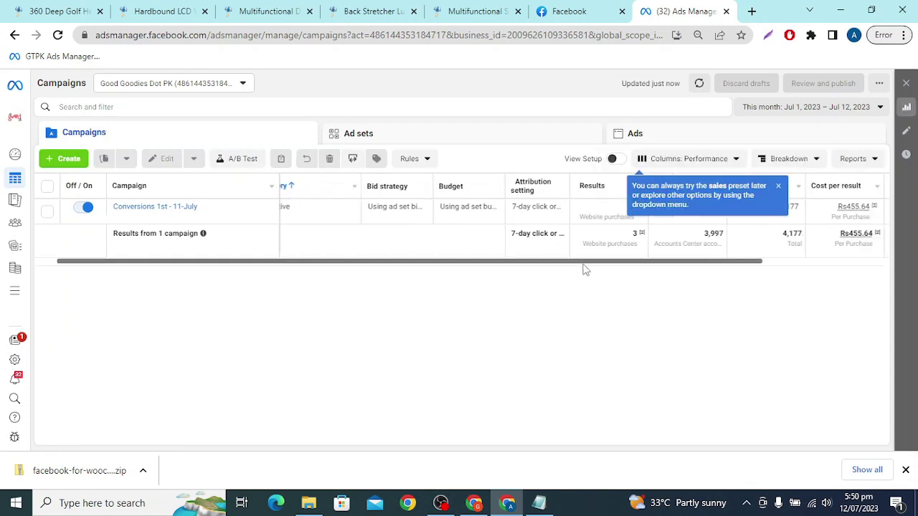
{"action": "left_click", "coordinate": [778, 186]}
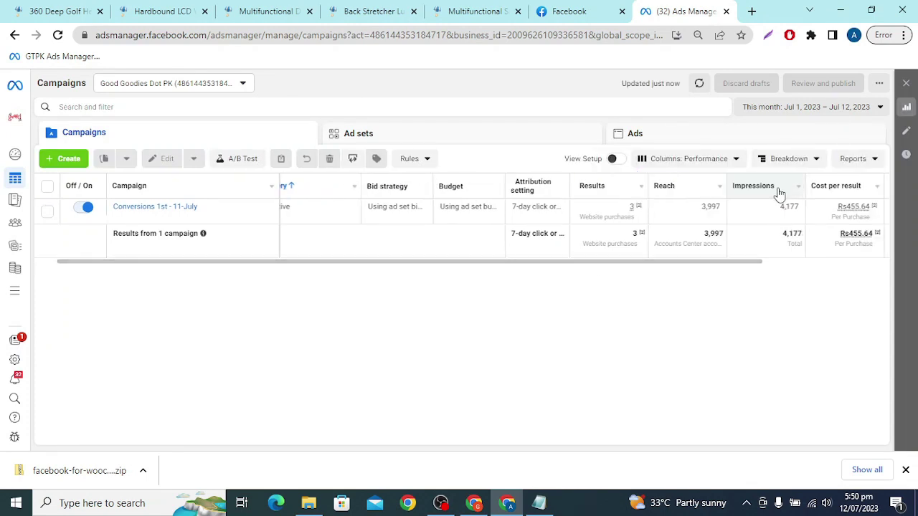
{"action": "left_click_drag", "start_coordinate": [530, 263], "coordinate": [829, 285]}
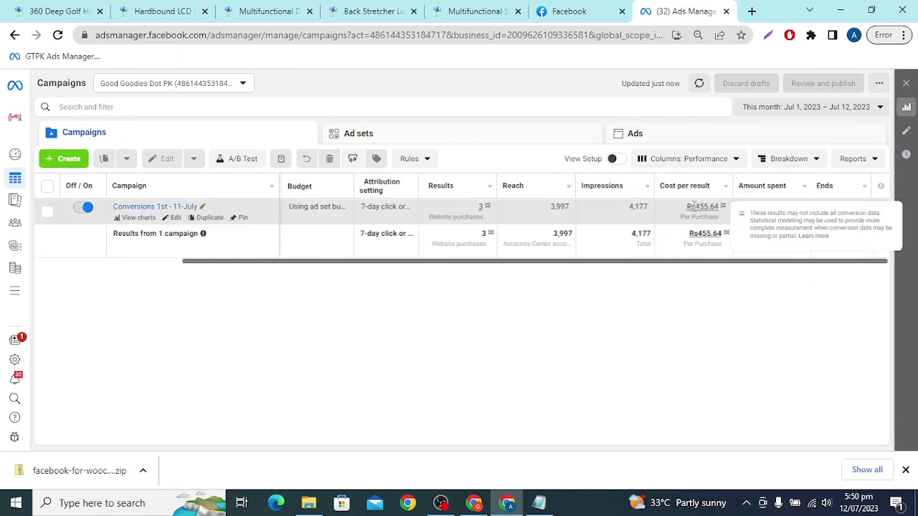
Divide the campaign's amount spent by four by entering 1366/4 in a new browser tab
{"action": "left_click", "coordinate": [752, 11]}
{"action": "left_click", "coordinate": [597, 7]}
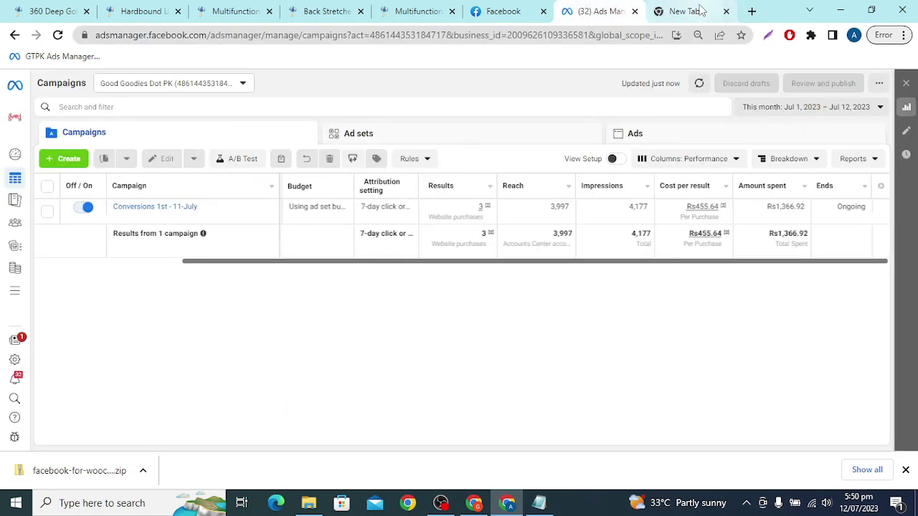
{"action": "left_click", "coordinate": [678, 11]}
{"action": "left_click", "coordinate": [590, 9]}
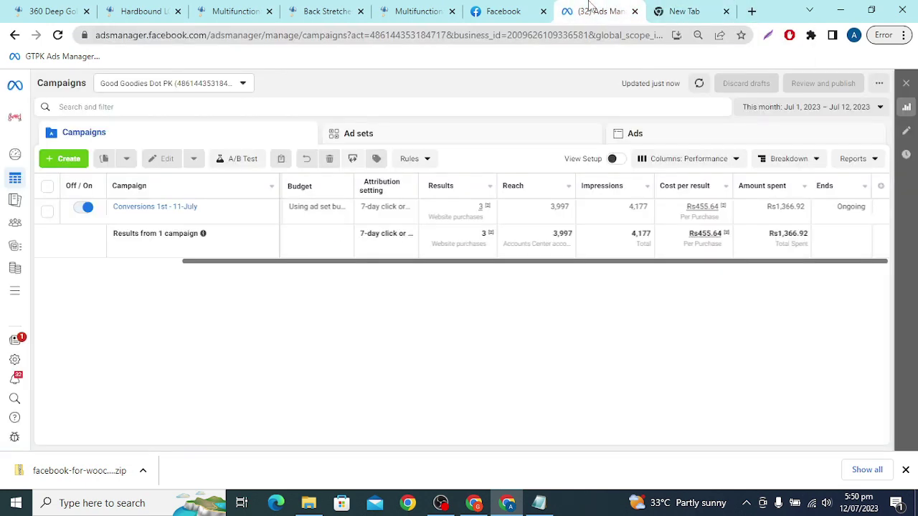
{"action": "left_click", "coordinate": [676, 11]}
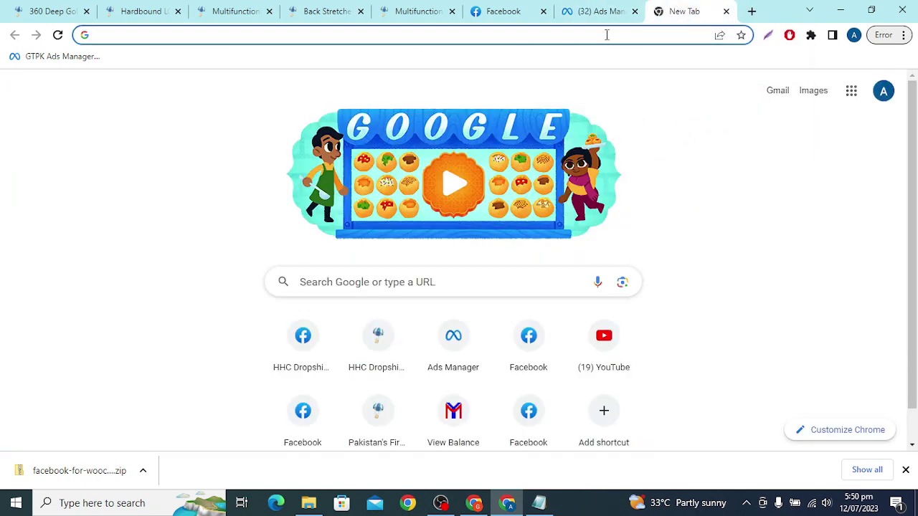
{"action": "type", "text": "1366/"}
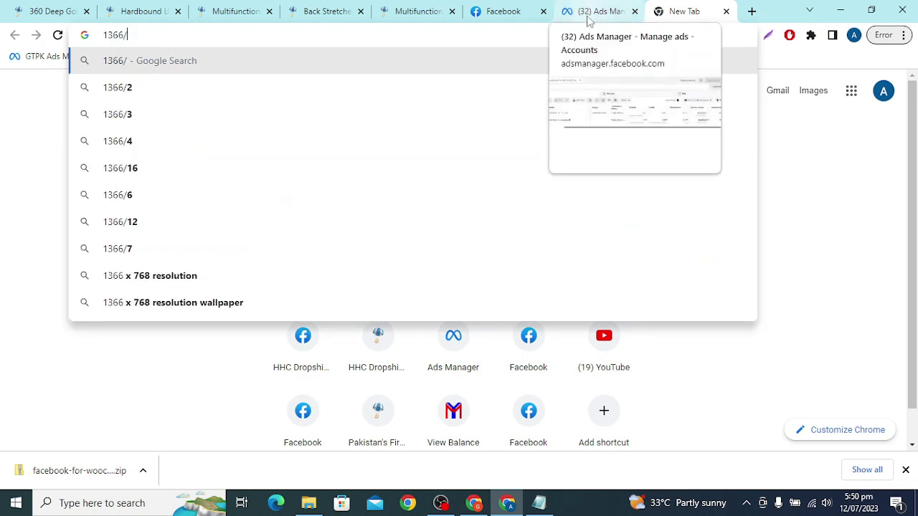
{"action": "type", "text": "4"}
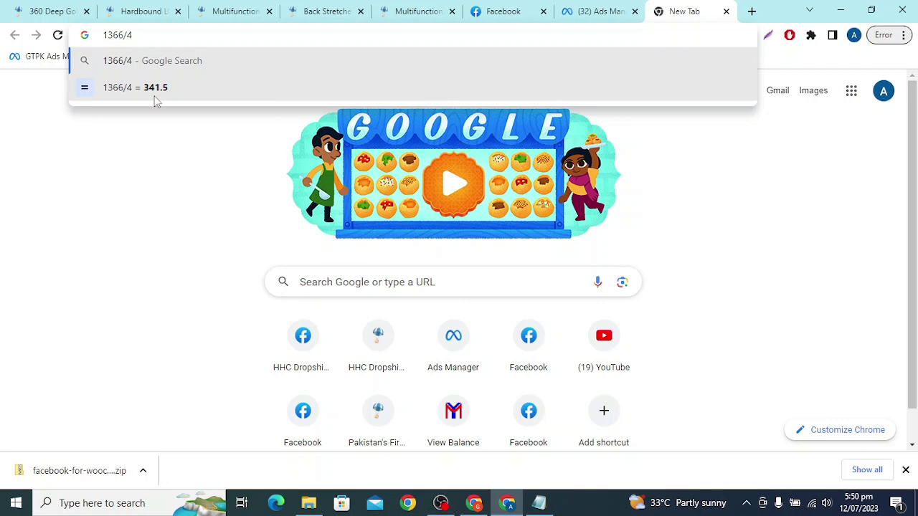
{"action": "triple_click", "coordinate": [135, 34]}
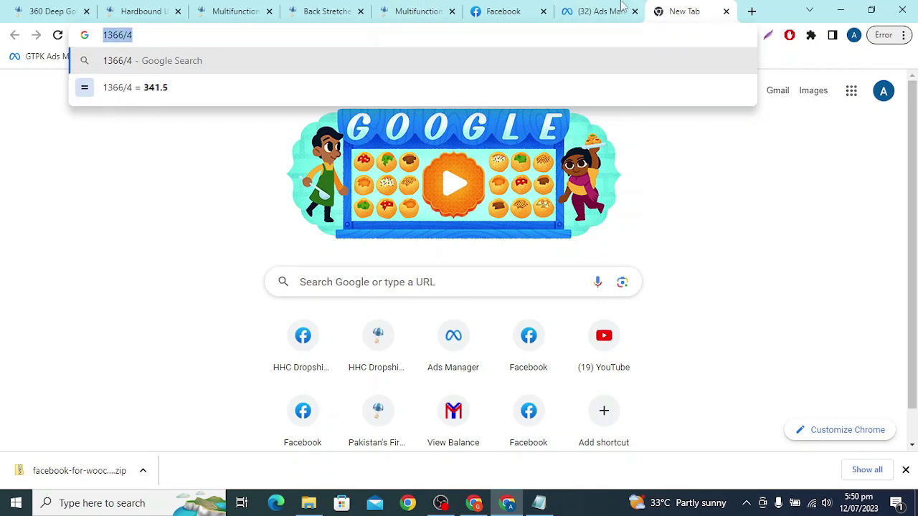
Check the 2280+1760 total in the first Chrome window, highlight it and return to the 1366/4 calculation
{"action": "left_click", "coordinate": [494, 508]}
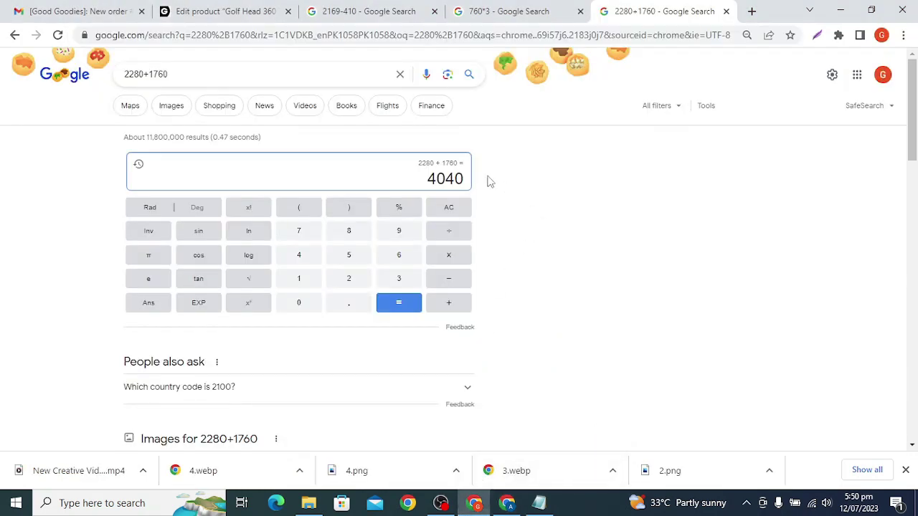
{"action": "double_click", "coordinate": [456, 182]}
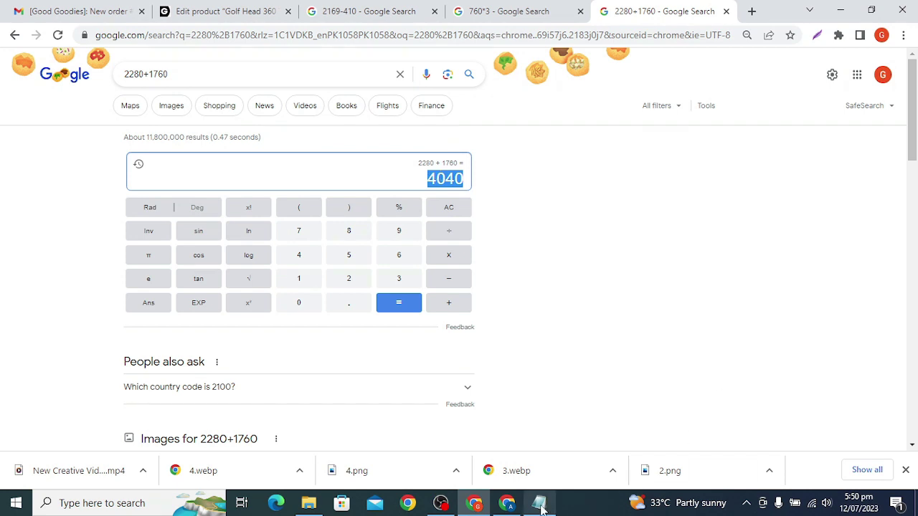
{"action": "key", "text": "alt+Tab"}
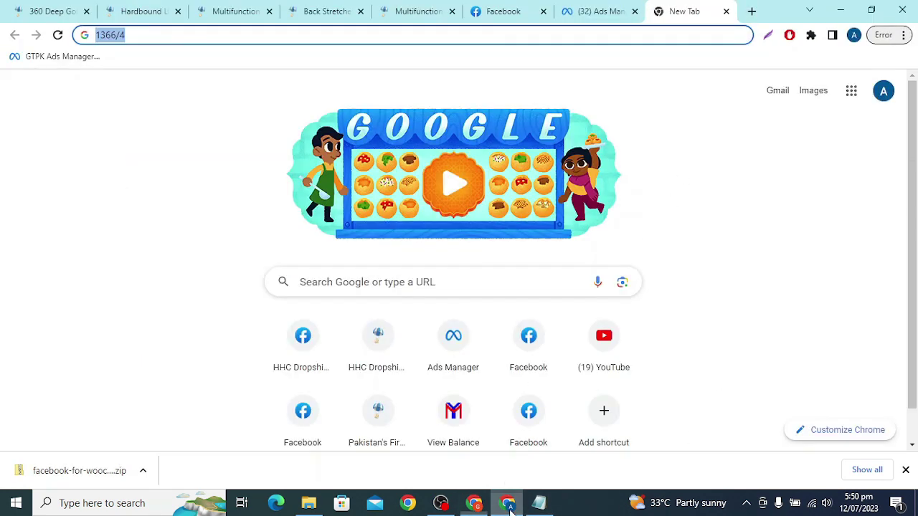
Return to the Ads Manager tab and examine the campaign's results, reach, cost per result and amount spent
{"action": "left_click", "coordinate": [595, 11]}
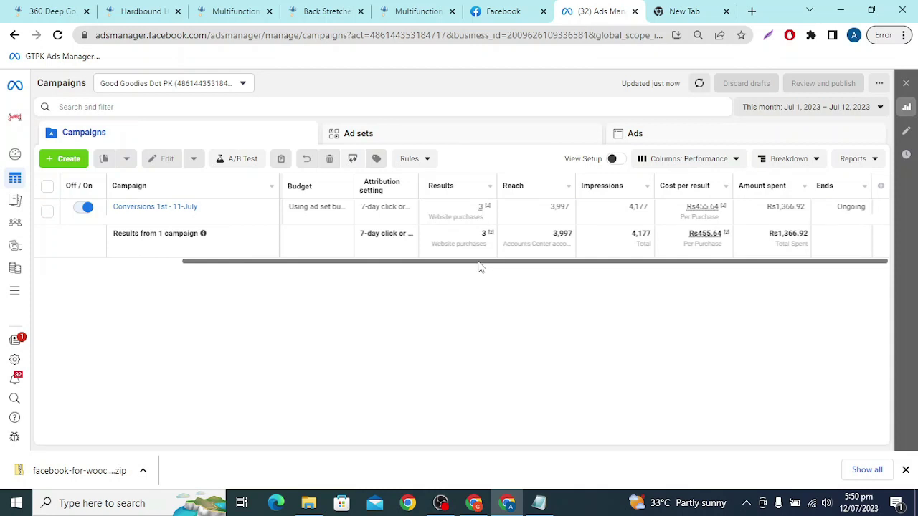
{"action": "scroll", "coordinate": [481, 266], "scroll_direction": "left", "scroll_amount": 3}
{"action": "scroll", "coordinate": [469, 303], "scroll_direction": "right", "scroll_amount": 3}
{"action": "left_click_drag", "start_coordinate": [739, 272], "coordinate": [816, 268]}
{"action": "left_click", "coordinate": [637, 134]}
{"action": "left_click", "coordinate": [184, 135]}
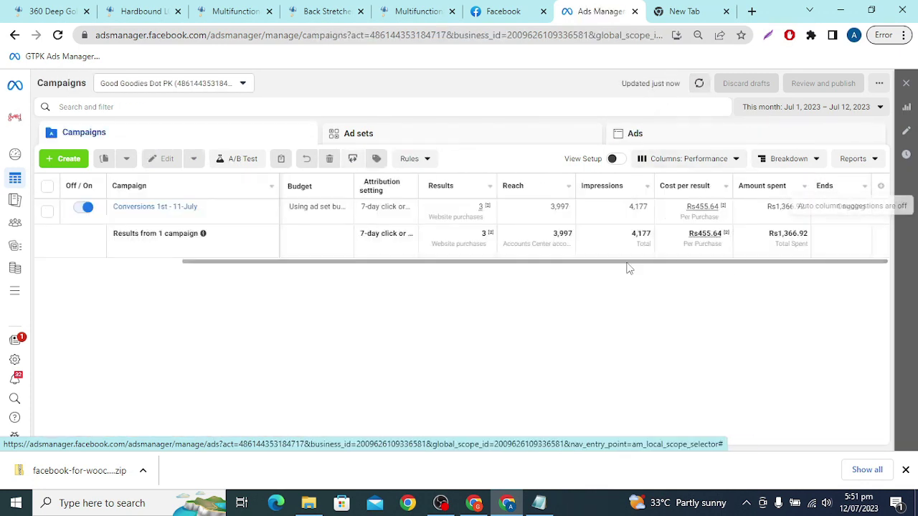
Show the ads-level table, examine the ad's rankings and amount spent, and open the column customization
{"action": "left_click", "coordinate": [795, 141]}
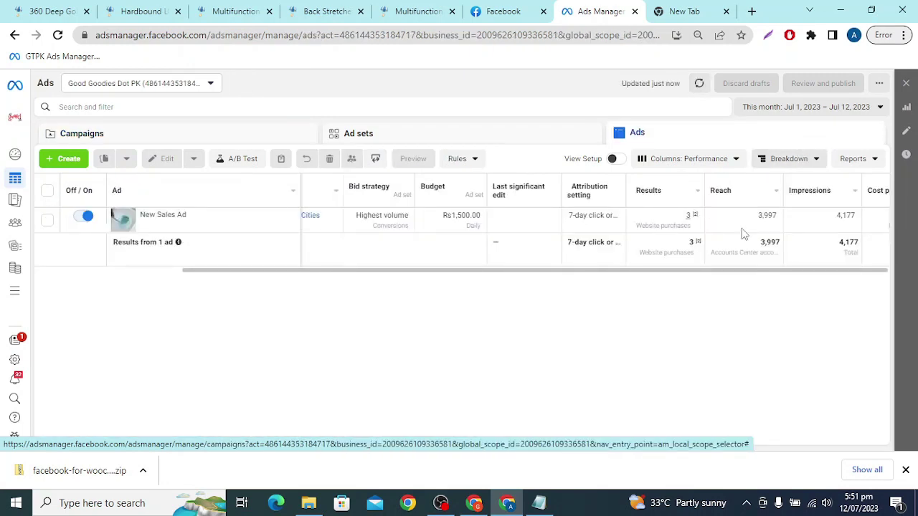
{"action": "left_click_drag", "start_coordinate": [702, 272], "coordinate": [915, 281]}
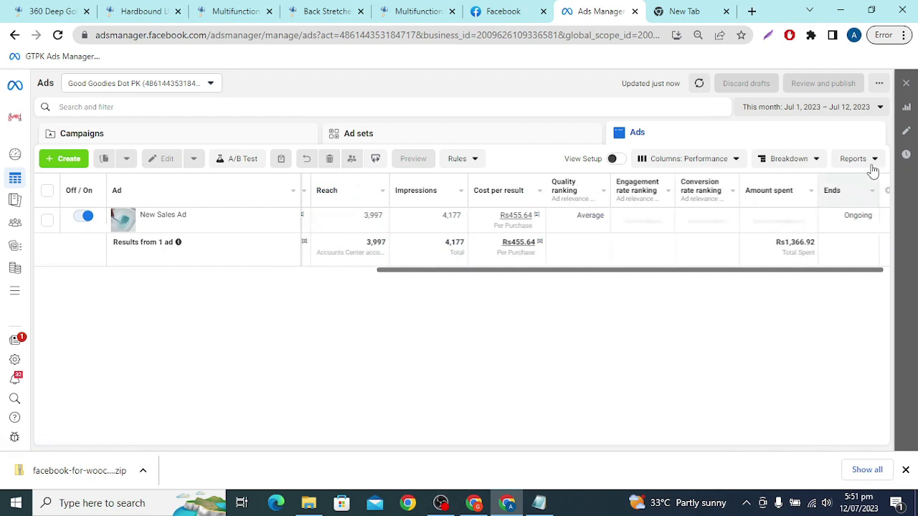
{"action": "left_click_drag", "start_coordinate": [815, 269], "coordinate": [823, 277]}
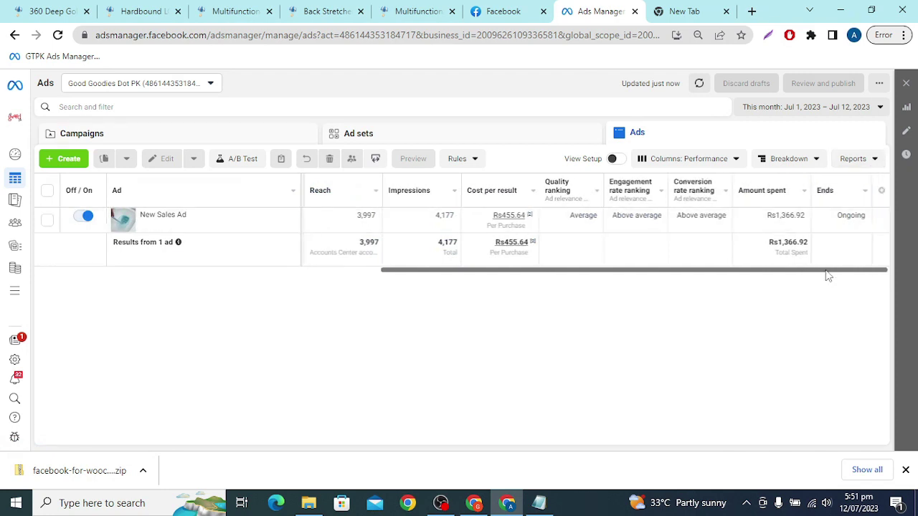
{"action": "left_click", "coordinate": [882, 192]}
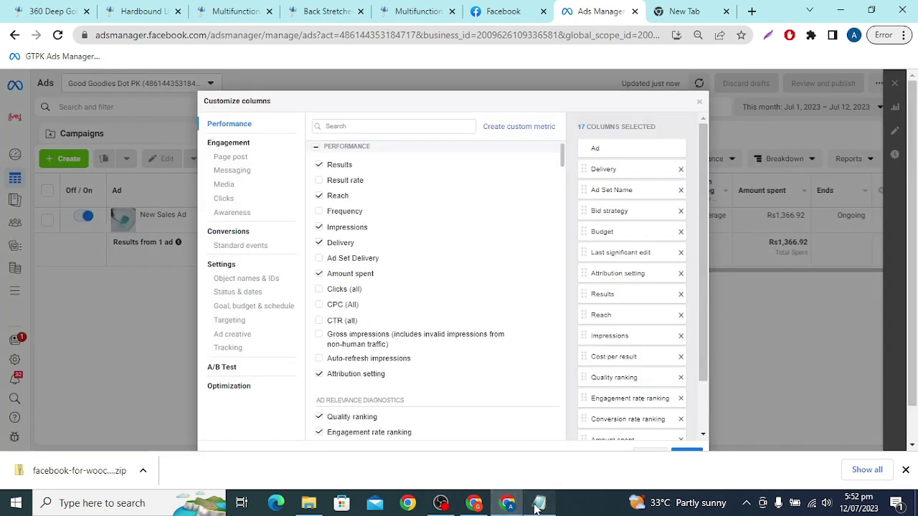
Switch to the Notepad notes and insert a block of about 20 blank lines above the Conversion heading
{"action": "left_click", "coordinate": [539, 503]}
{"action": "left_click", "coordinate": [570, 40]}
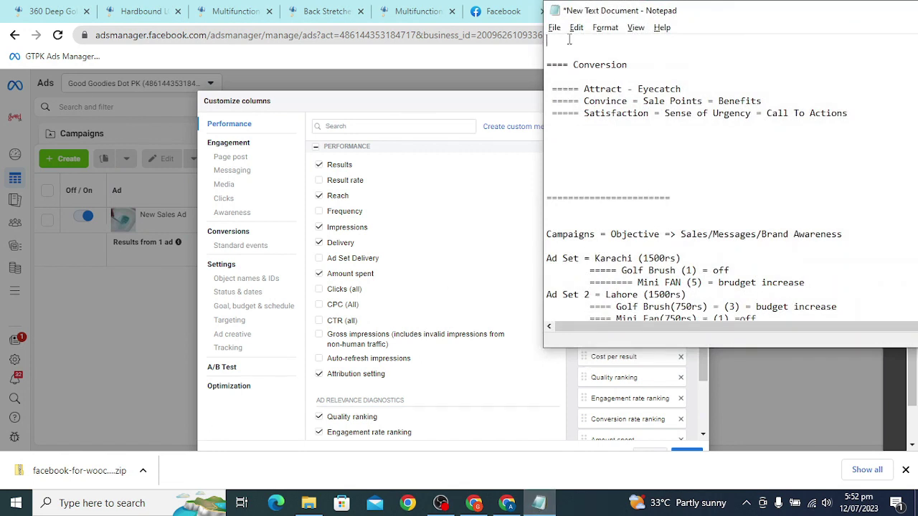
{"action": "key", "text": "Return"}
{"action": "key", "text": "Return"}
{"action": "key", "text": "Return"}
{"action": "key", "text": "Return"}
{"action": "key", "text": "Return"}
{"action": "key", "text": "Return"}
{"action": "key", "text": "Return"}
{"action": "key", "text": "Return"}
{"action": "key", "text": "Return"}
{"action": "key", "text": "Return"}
{"action": "key", "text": "Return"}
{"action": "key", "text": "Return"}
{"action": "key", "text": "Return"}
{"action": "key", "text": "Return"}
{"action": "key", "text": "Return"}
{"action": "key", "text": "Return"}
{"action": "key", "text": "Return"}
{"action": "key", "text": "Return"}
{"action": "key", "text": "Return"}
{"action": "key", "text": "Return"}
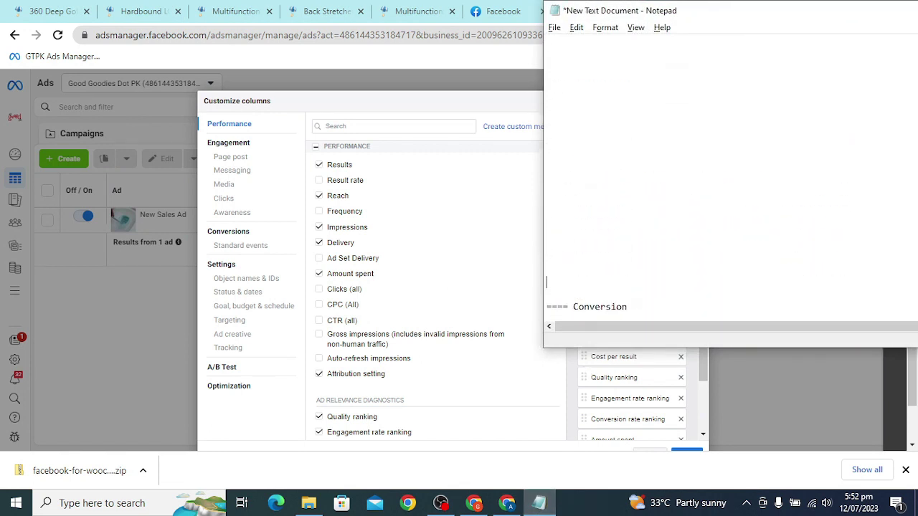
Mark off a new section above Conversion with two separator lines of equals signs, leaving blank lines between them
{"action": "type", "text": "========================="}
{"action": "key", "text": "Return"}
{"action": "key", "text": "Return"}
{"action": "key", "text": "Down"}
{"action": "key", "text": "Down"}
{"action": "key", "text": "Down"}
{"action": "key", "text": "Down"}
{"action": "type", "text": "======================================="}
{"action": "key", "text": "Up"}
{"action": "key", "text": "Up"}
{"action": "key", "text": "Up"}
{"action": "key", "text": "Up"}
{"action": "key", "text": "Up"}
{"action": "key", "text": "Up"}
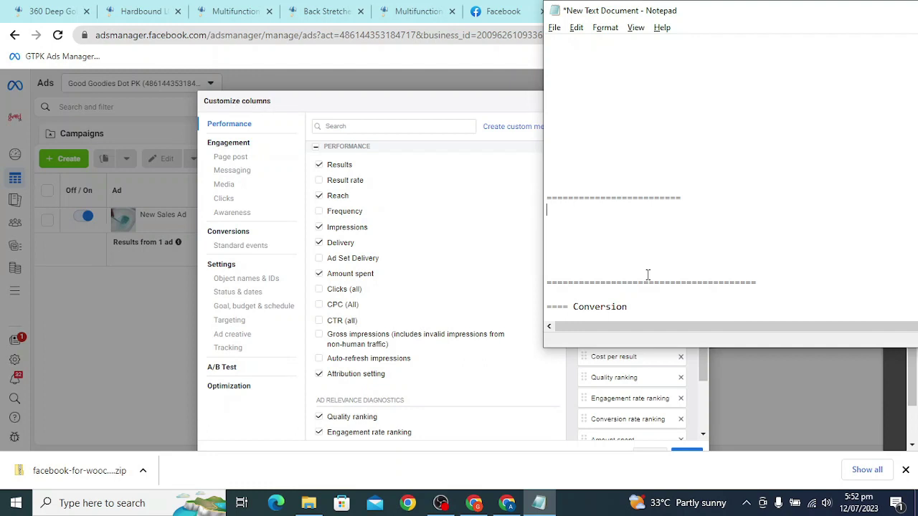
Start the funnel line in the new section with "=> Impression (Ad on Screen) = Click => Website View"
{"action": "type", "text": "=> Impression ()"}
{"action": "key", "text": "Left"}
{"action": "type", "text": "Ad "}
{"action": "type", "text": "on Screen"}
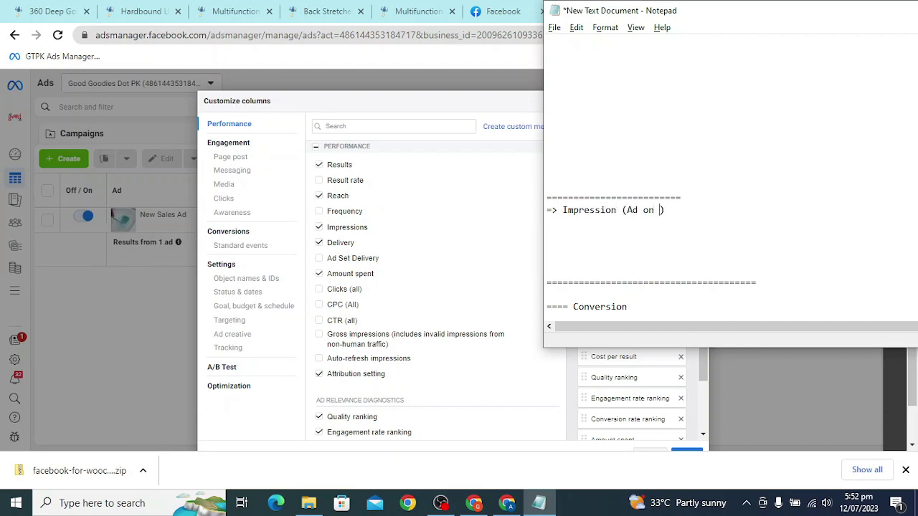
{"action": "key", "text": "End"}
{"action": "type", "text": "= Click => Website View"}
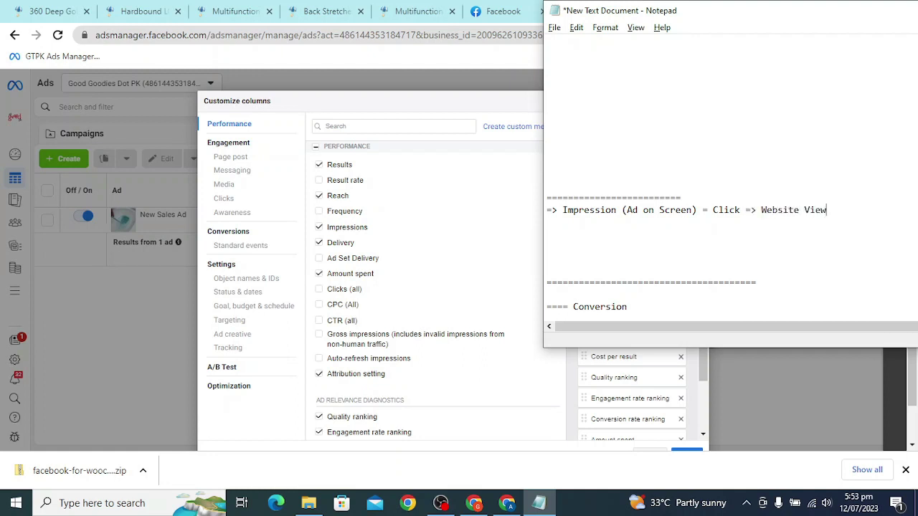
Extend the funnel line with "=> Add to cart => Checkout => Purchase" and move the Notepad window so the whole line fits
{"action": "type", "text": " => ADd t"}
{"action": "key", "text": "BackSpace"}
{"action": "key", "text": "BackSpace"}
{"action": "key", "text": "BackSpace"}
{"action": "key", "text": "BackSpace"}
{"action": "type", "text": "dd to"}
{"action": "left_click_drag", "start_coordinate": [795, 5], "coordinate": [387, 49]}
{"action": "type", "text": "cart => Checkj"}
{"action": "key", "text": "BackSpace"}
{"action": "type", "text": "out"}
{"action": "key", "text": "BackSpace"}
{"action": "key", "text": "BackSpace"}
{"action": "type", "text": "ut ="}
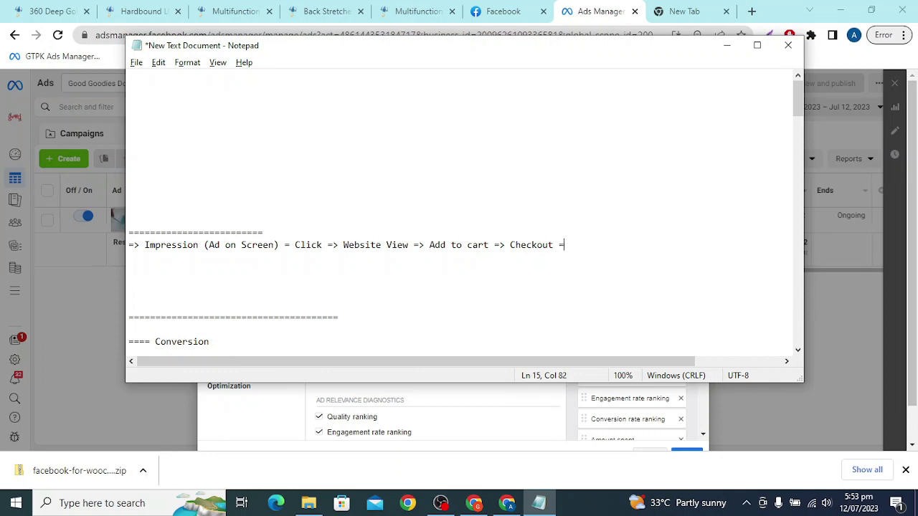
{"action": "type", "text": "> Purchase"}
Review each stage of the funnel line from Impression to Purchase, highlighting "Impression (Ad on Screen)"
{"action": "left_click_drag", "start_coordinate": [145, 245], "coordinate": [249, 245]}
{"action": "left_click", "coordinate": [281, 250]}
{"action": "left_click", "coordinate": [360, 245]}
{"action": "left_click", "coordinate": [458, 245]}
{"action": "left_click", "coordinate": [522, 245]}
{"action": "left_click", "coordinate": [620, 245]}
{"action": "left_click", "coordinate": [281, 229]}
{"action": "left_click_drag", "start_coordinate": [145, 244], "coordinate": [280, 244]}
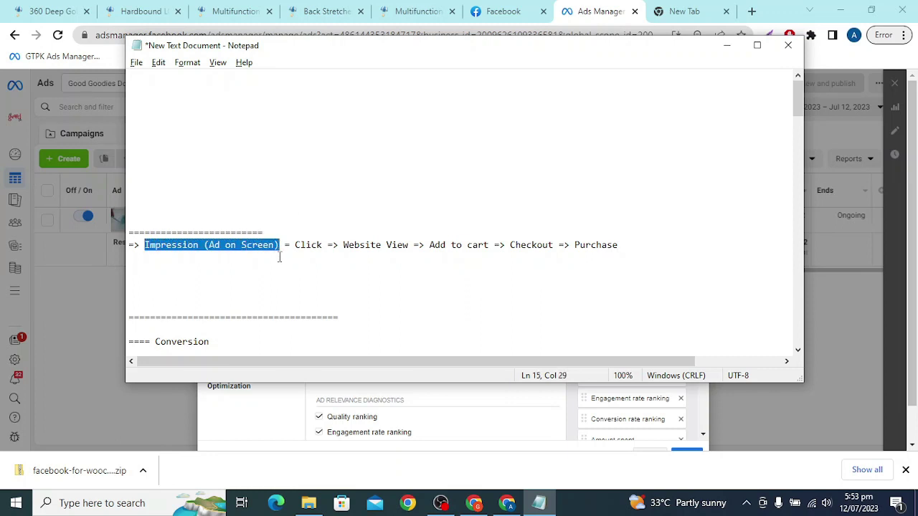
Add the line "=> CPM (Cost per Thousand Impression)" below the funnel line, separated by a blank line
{"action": "left_click", "coordinate": [165, 259]}
{"action": "type", "text": "="}
{"action": "key", "text": "BackSpace"}
{"action": "key", "text": "Return"}
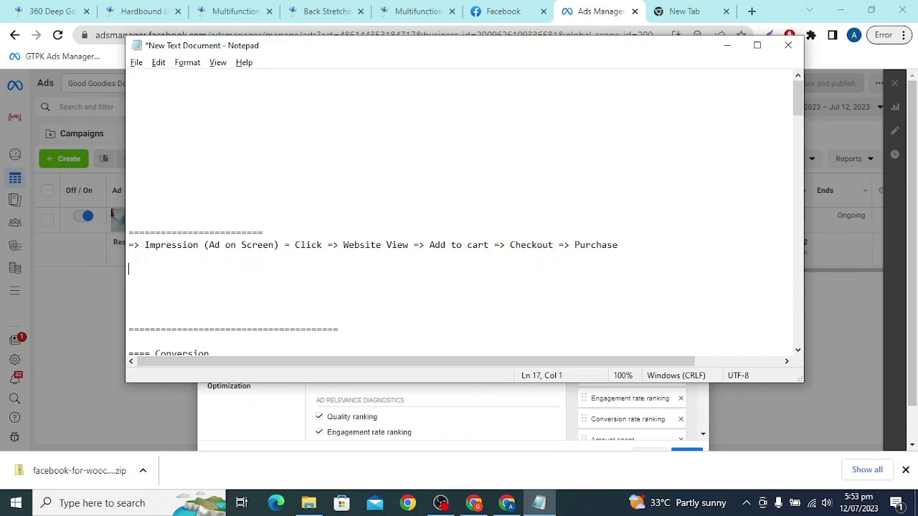
{"action": "type", "text": "=>"}
{"action": "type", "text": "CPM"}
{"action": "type", "text": " (Cost )"}
{"action": "key", "text": "Left"}
{"action": "type", "text": "Cost "}
{"action": "type", "text": "per Thousand "}
{"action": "type", "text": "Impression"}
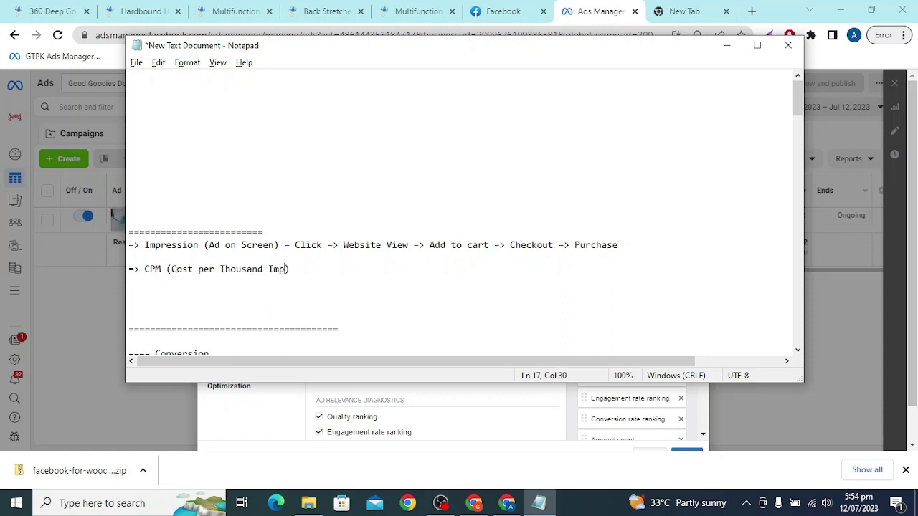
Add the line "=> CPC (Cost per Link Click)" under the CPM line
{"action": "key", "text": "Down"}
{"action": "type", "text": "="}
{"action": "type", "text": "> CPC"}
{"action": "type", "text": " ()"}
{"action": "type", "text": "Cost pe"}
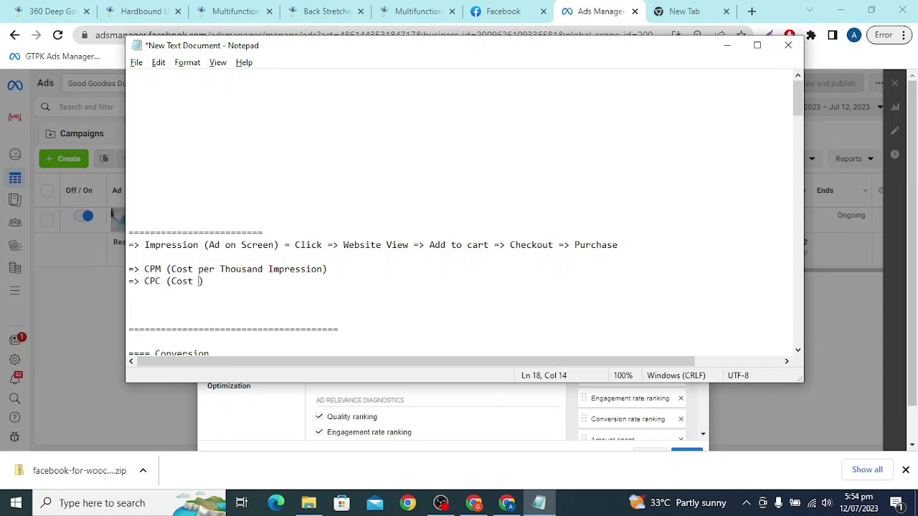
{"action": "type", "text": "r Link "}
{"action": "type", "text": "c"}
{"action": "key", "text": "BackSpace"}
{"action": "type", "text": "Click)"}
Add the line "=> Landing Page Views" under the CPC line
{"action": "key", "text": "Return"}
{"action": "type", "text": "="}
{"action": "key", "text": "BackSpace"}
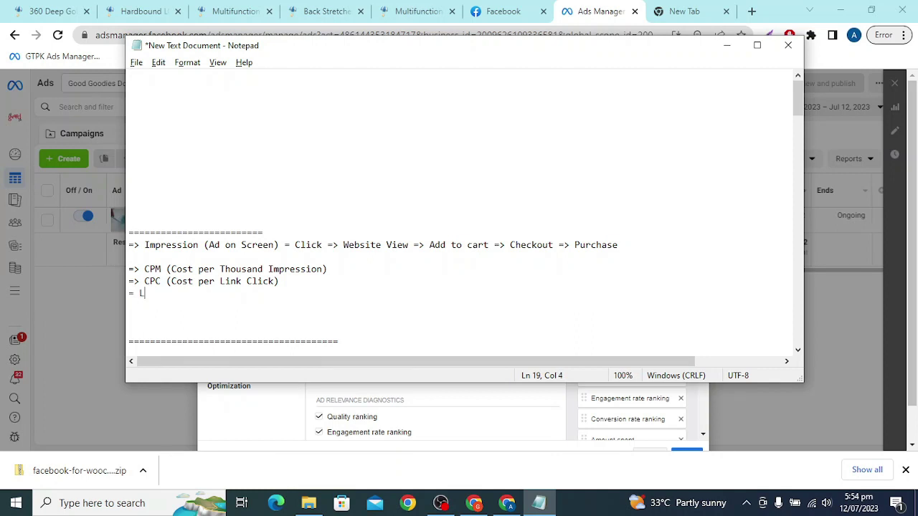
{"action": "type", "text": "> Land"}
{"action": "key", "text": "BackSpace"}
{"action": "type", "text": "ding Page Views"}
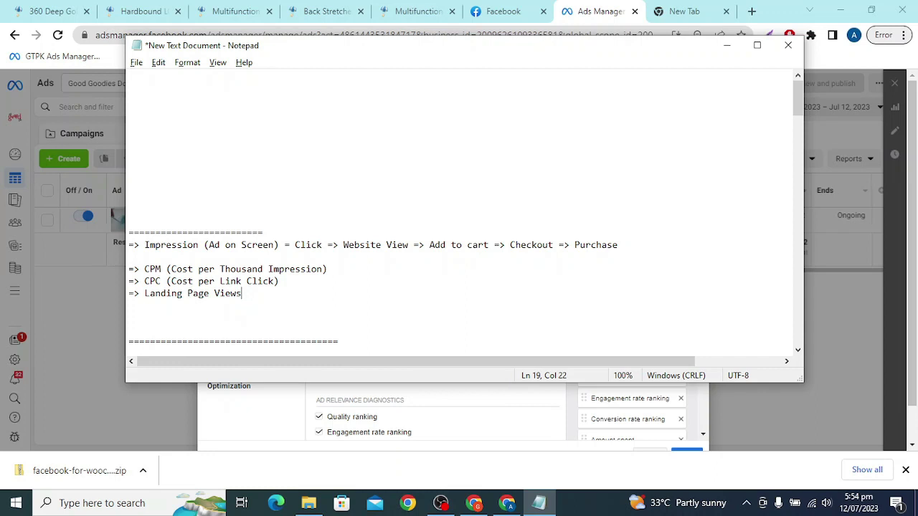
Add the lines "=> Add to Cart" and "=> Checkout Initiate" under Landing Page Views
{"action": "key", "text": "Return"}
{"action": "type", "text": "="}
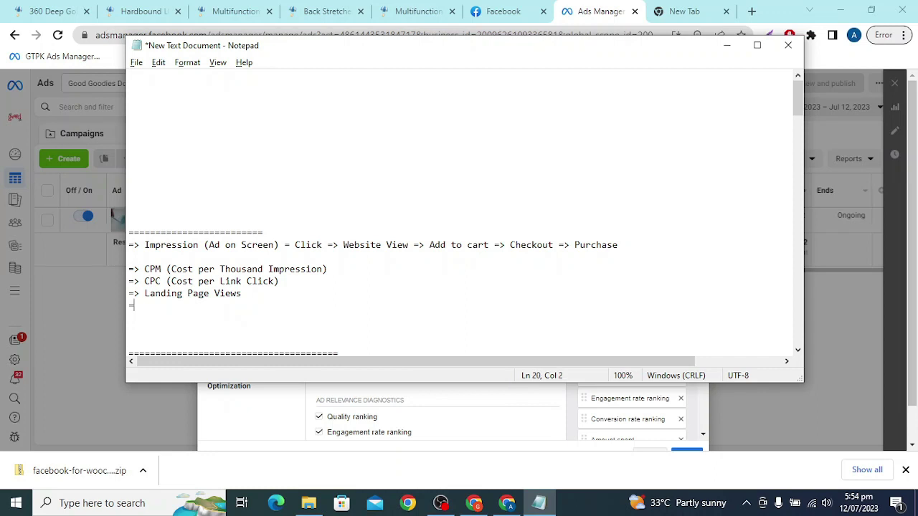
{"action": "type", "text": "> ADd"}
{"action": "key", "text": "BackSpace"}
{"action": "key", "text": "BackSpace"}
{"action": "type", "text": "dd to Cart"}
{"action": "key", "text": "Return"}
{"action": "type", "text": "="}
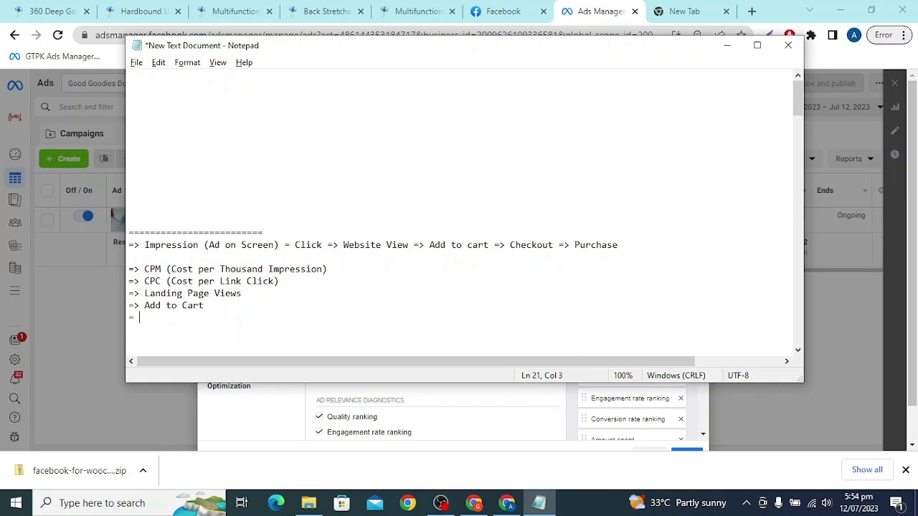
{"action": "type", "text": "> Checkout Initiate"}
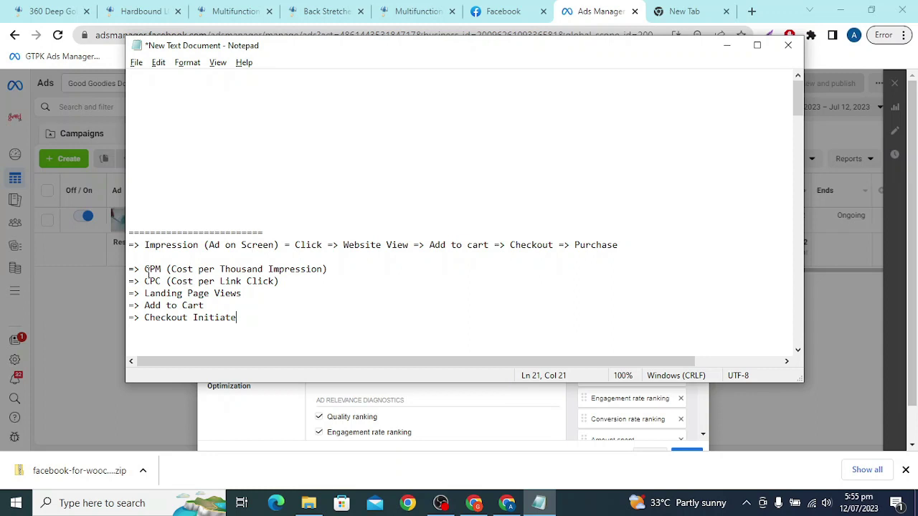
Append "= Ad Creative Catchy ?" to the CPM line
{"action": "left_click", "coordinate": [338, 269]}
{"action": "left_click", "coordinate": [182, 269]}
{"action": "left_click_drag", "start_coordinate": [144, 270], "coordinate": [341, 269]}
{"action": "left_click", "coordinate": [330, 269]}
{"action": "type", "text": "= Ad Creative a"}
{"action": "key", "text": "BackSpace"}
{"action": "type", "text": "Catchjy"}
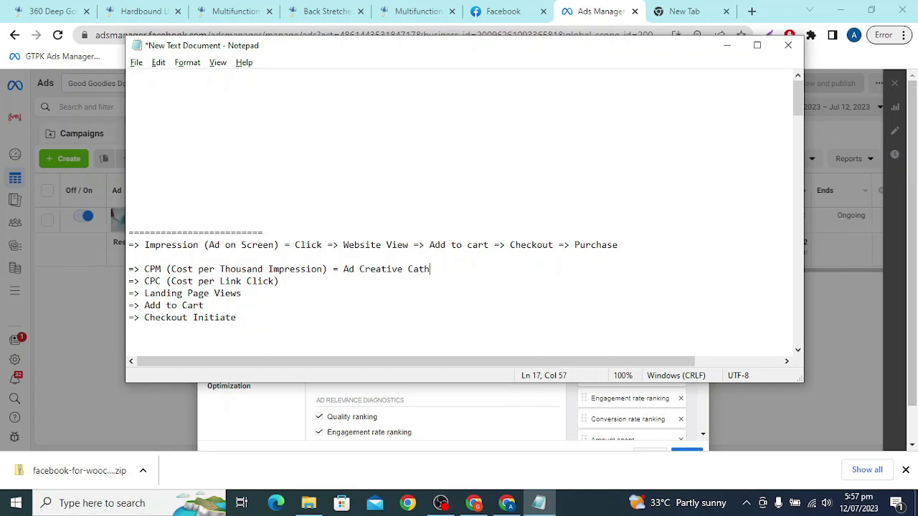
{"action": "key", "text": "BackSpace"}
{"action": "key", "text": "BackSpace"}
{"action": "key", "text": "BackSpace"}
{"action": "type", "text": "y ?"}
Append "= Convincing ?" to the CPC line
{"action": "left_click", "coordinate": [279, 281]}
{"action": "type", "text": "="}
{"action": "type", "text": "Convicing"}
{"action": "key", "text": "BackSpace"}
{"action": "key", "text": "BackSpace"}
{"action": "key", "text": "BackSpace"}
{"action": "key", "text": "BackSpace"}
{"action": "type", "text": "ncing ?"}
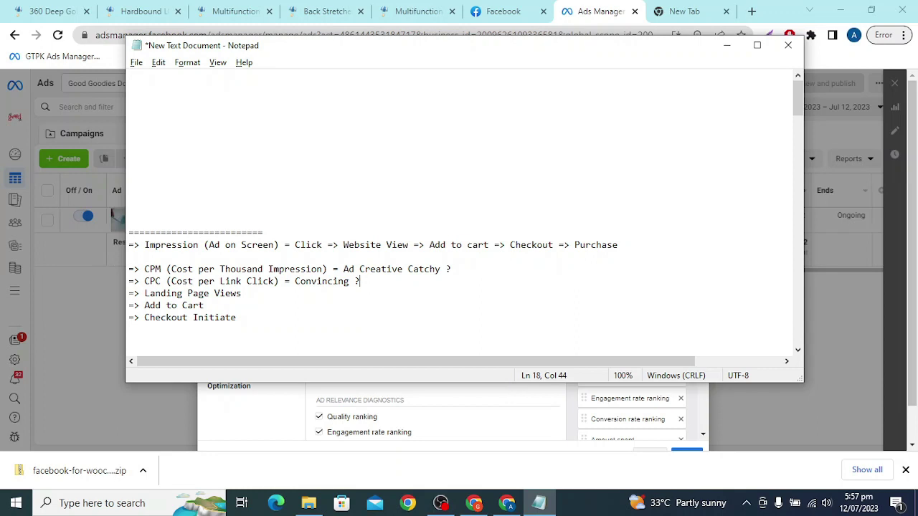
Append "= Website Loading?" to the Landing Page Views line
{"action": "key", "text": "Return"}
{"action": "key", "text": "Delete"}
{"action": "key", "text": "End"}
{"action": "type", "text": "="}
{"action": "type", "text": "Website Loading?"}
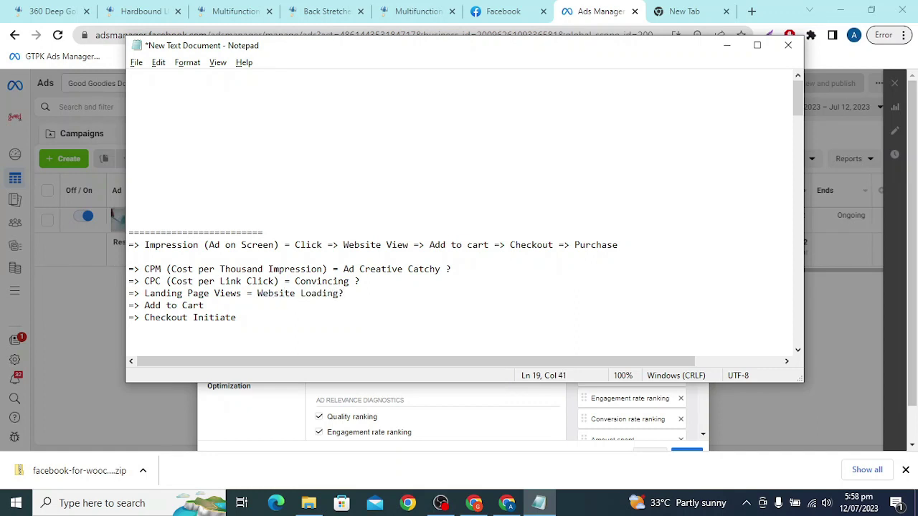
Append "= Landing Page Performance" to the Add to Cart line
{"action": "key", "text": "Down"}
{"action": "type", "text": "="}
{"action": "type", "text": "Landing Page Perform"}
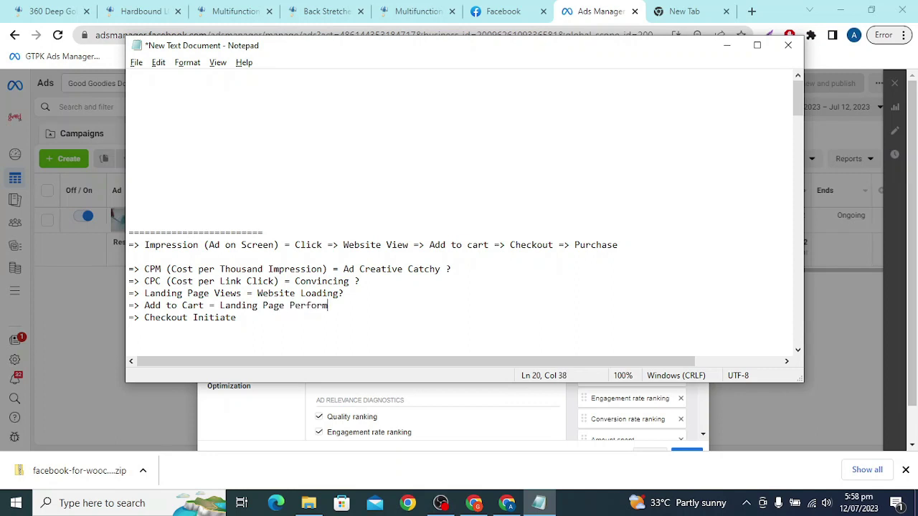
{"action": "type", "text": "ance"}
Append "= Landing Page (Debugging)" to the Checkout Initiate line
{"action": "left_click", "coordinate": [236, 317]}
{"action": "type", "text": "="}
{"action": "type", "text": " Landing Page"}
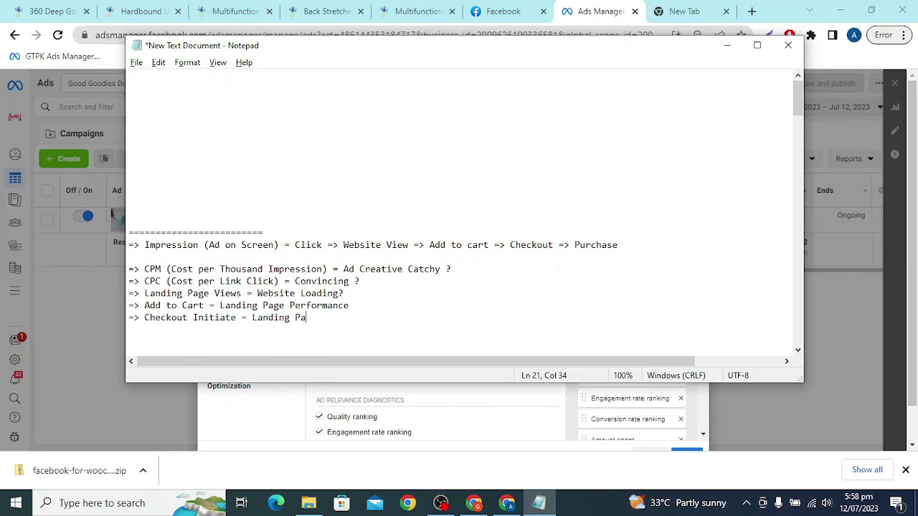
{"action": "type", "text": "()"}
{"action": "key", "text": "Left"}
{"action": "type", "text": "Deb"}
{"action": "type", "text": "uggi"}
{"action": "key", "text": "BackSpace"}
{"action": "type", "text": "ging"}
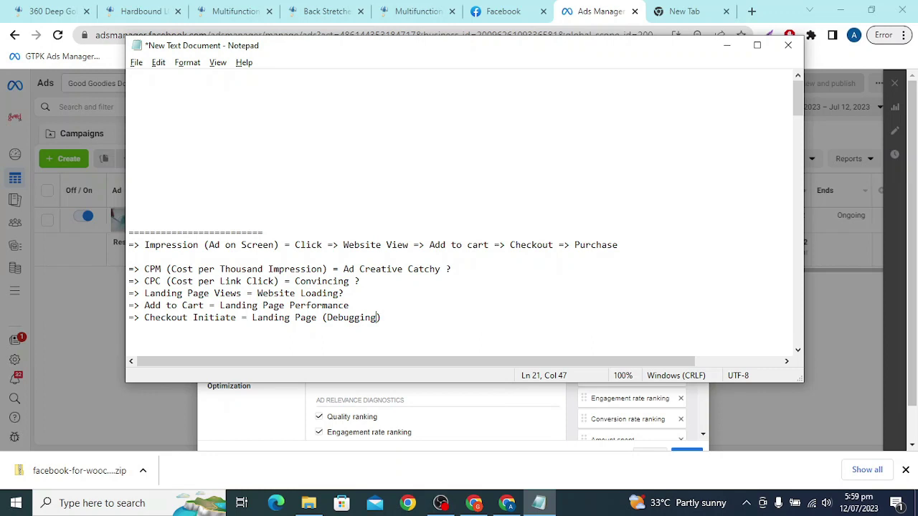
Review the Add to Cart and Checkout Initiate lines and add "=> Other Observations" below them
{"action": "left_click", "coordinate": [195, 317]}
{"action": "left_click", "coordinate": [146, 306]}
{"action": "left_click_drag", "start_coordinate": [145, 306], "coordinate": [375, 308]}
{"action": "left_click_drag", "start_coordinate": [145, 318], "coordinate": [408, 313]}
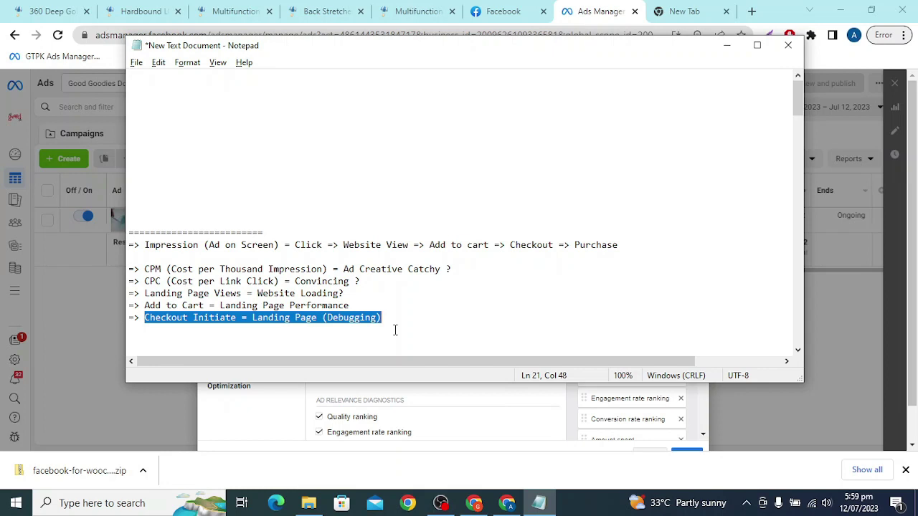
{"action": "left_click", "coordinate": [394, 330]}
{"action": "key", "text": "Return"}
{"action": "type", "text": "=>"}
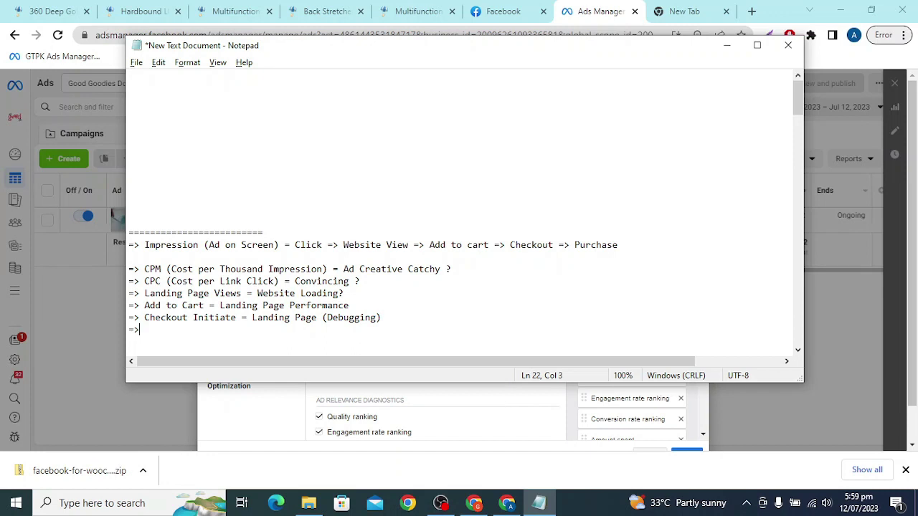
{"action": "type", "text": " Other Observations"}
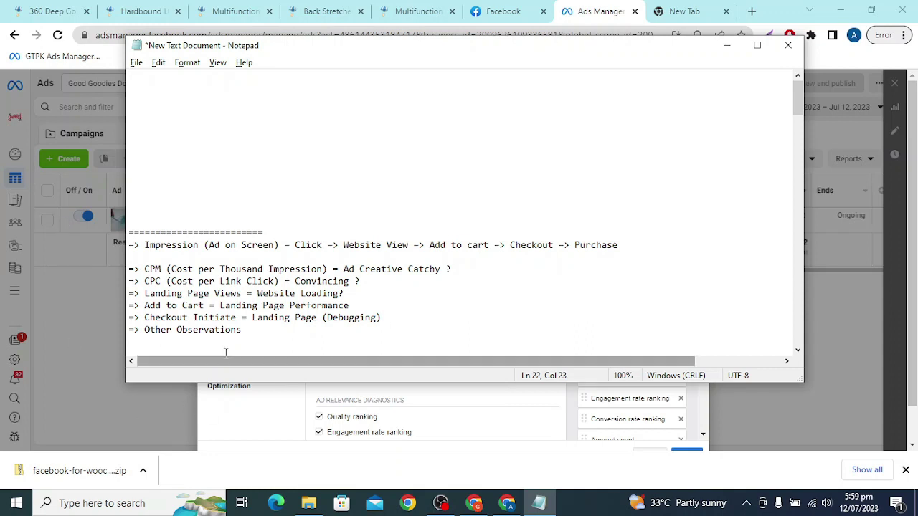
{"action": "double_click", "coordinate": [207, 330]}
{"action": "left_click", "coordinate": [175, 326]}
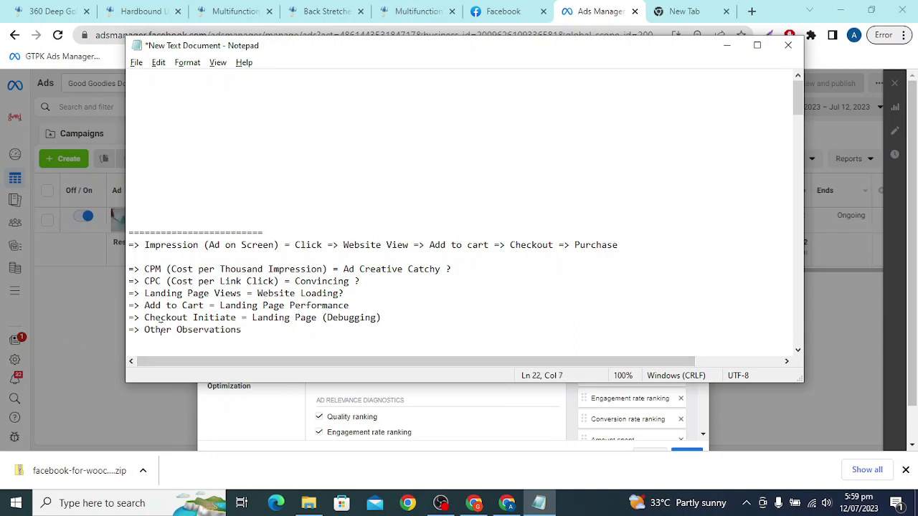
{"action": "left_click", "coordinate": [294, 333]}
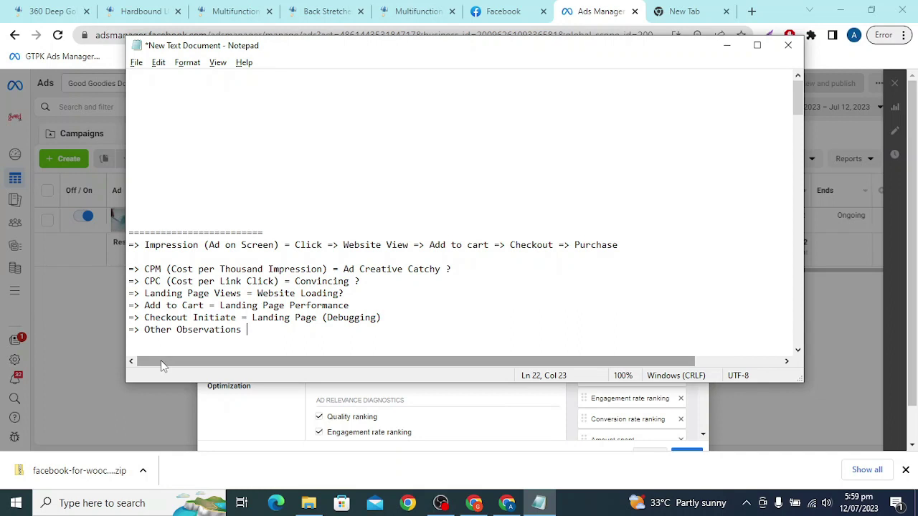
Switch back to Ads Manager and close the column customization without applying changes
{"action": "left_click", "coordinate": [145, 269]}
{"action": "left_click", "coordinate": [104, 343]}
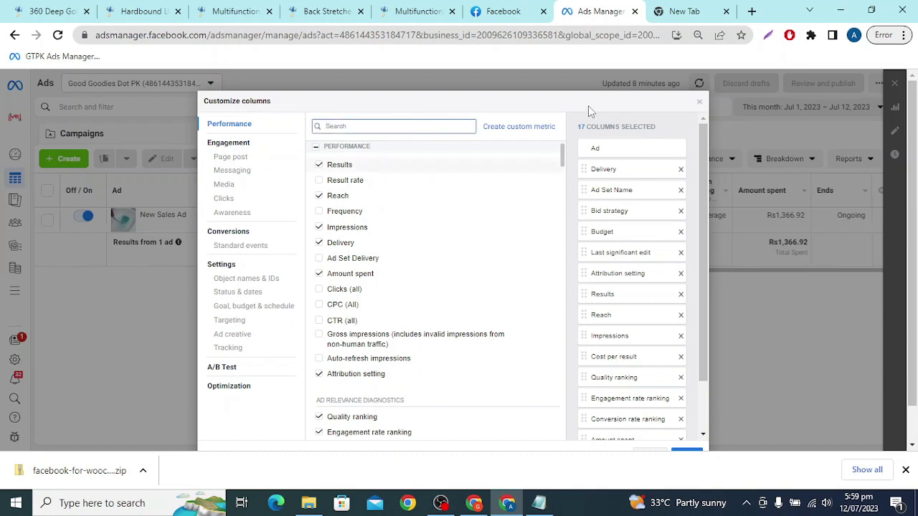
{"action": "left_click", "coordinate": [699, 105]}
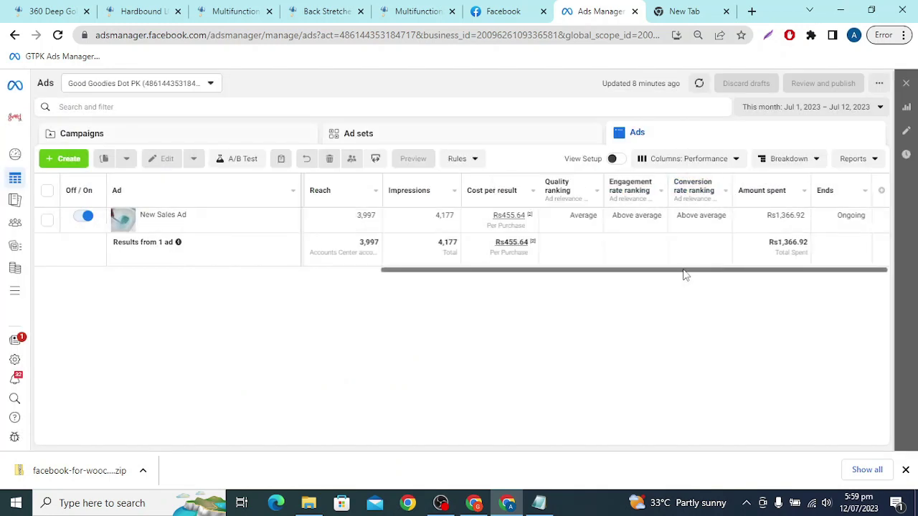
Add the CPM (cost per 1,000 impressions) column to the ads table and show its value for the New Sales Ad
{"action": "left_click", "coordinate": [882, 192]}
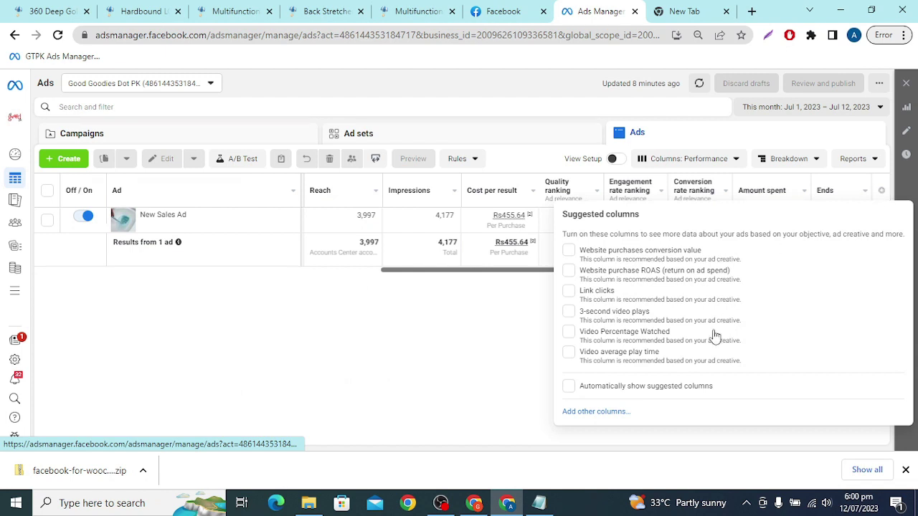
{"action": "left_click", "coordinate": [596, 411]}
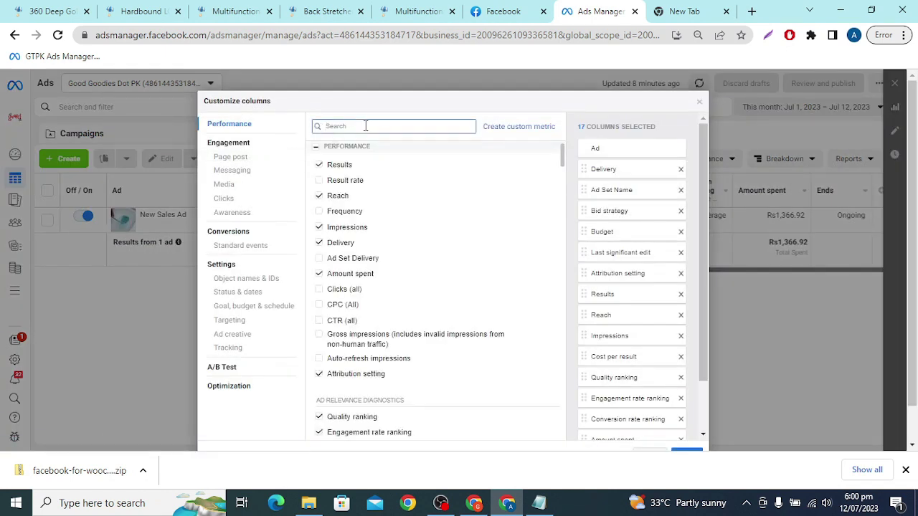
{"action": "left_click", "coordinate": [365, 125]}
{"action": "type", "text": "CPM"}
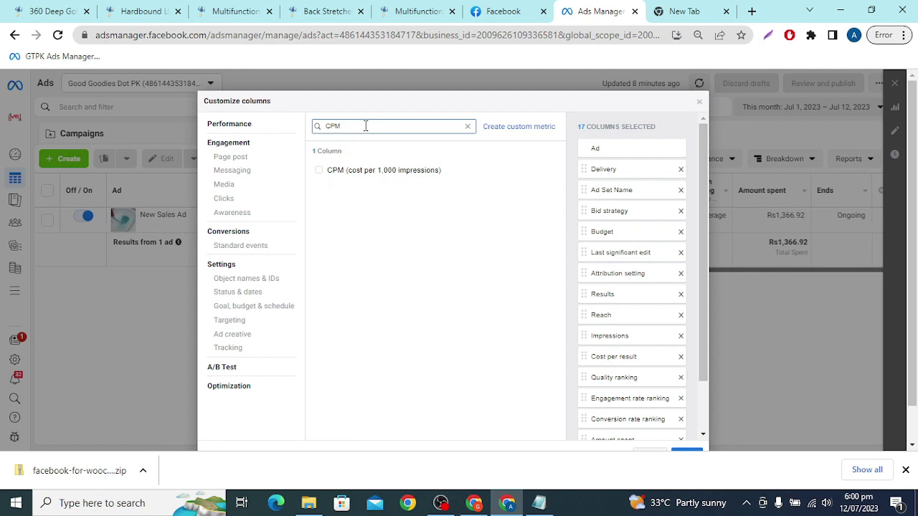
{"action": "left_click", "coordinate": [380, 175]}
{"action": "scroll", "coordinate": [508, 283], "scroll_direction": "down", "scroll_amount": 1}
{"action": "left_click", "coordinate": [687, 415]}
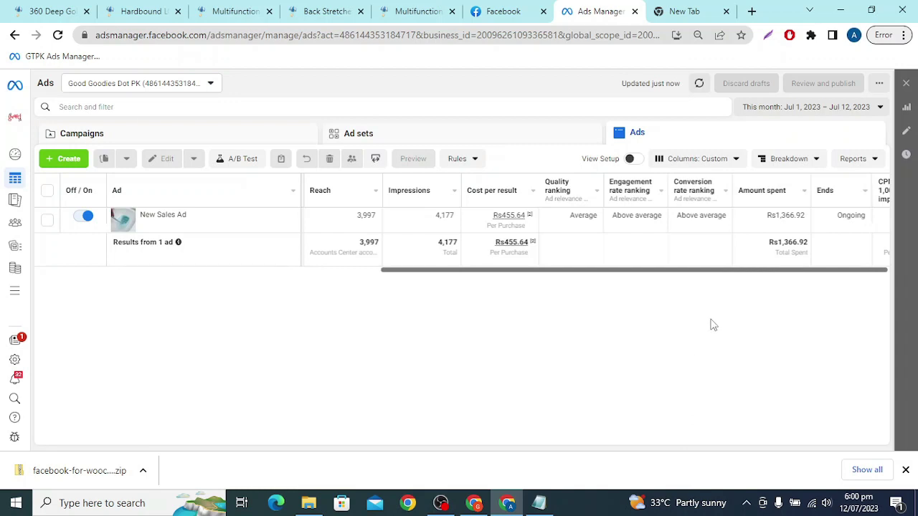
{"action": "left_click_drag", "start_coordinate": [621, 271], "coordinate": [855, 294]}
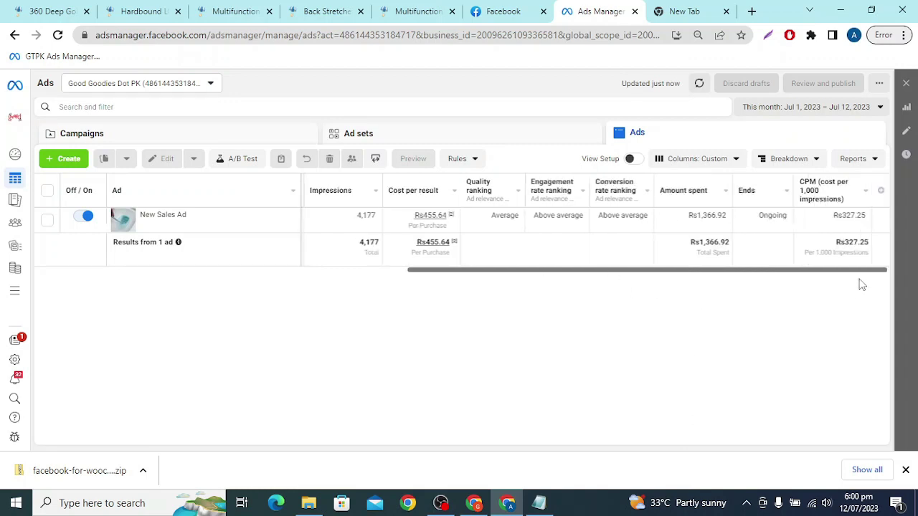
Switch to the Notepad notes and append "= 327" to the CPM line
{"action": "left_click", "coordinate": [538, 503]}
{"action": "left_click", "coordinate": [492, 269]}
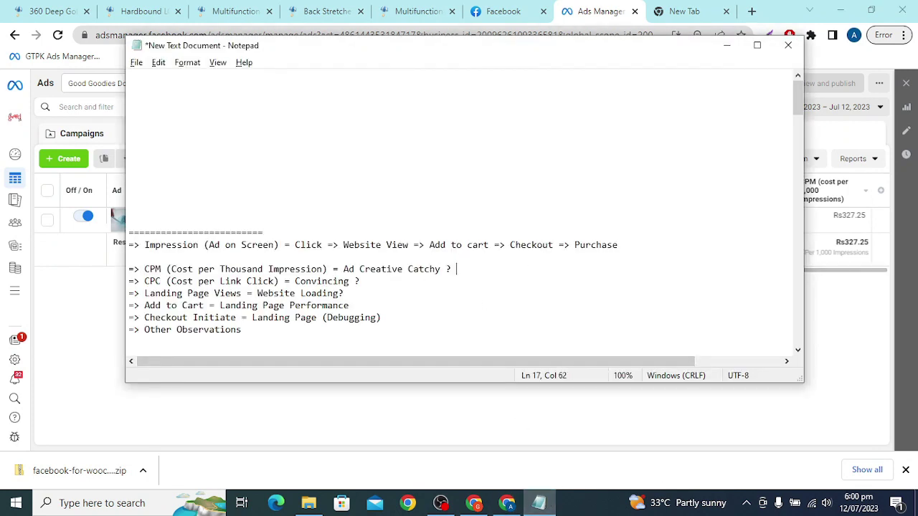
{"action": "type", "text": "= 327"}
{"action": "left_click", "coordinate": [468, 269]}
{"action": "left_click_drag", "start_coordinate": [467, 269], "coordinate": [498, 268]}
{"action": "double_click", "coordinate": [586, 244]}
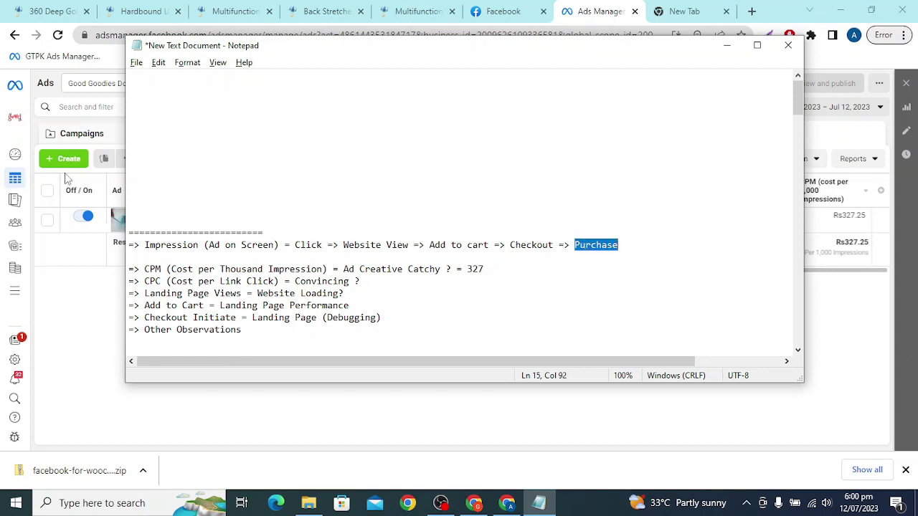
{"action": "double_click", "coordinate": [183, 245]}
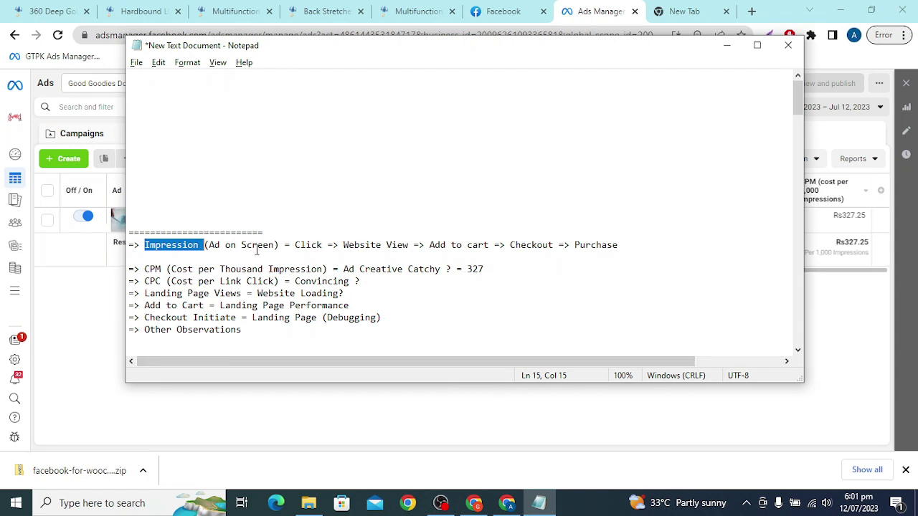
Extend the CPM line with the benchmark "= Good (200-400)"
{"action": "left_click", "coordinate": [477, 269]}
{"action": "key", "text": "End"}
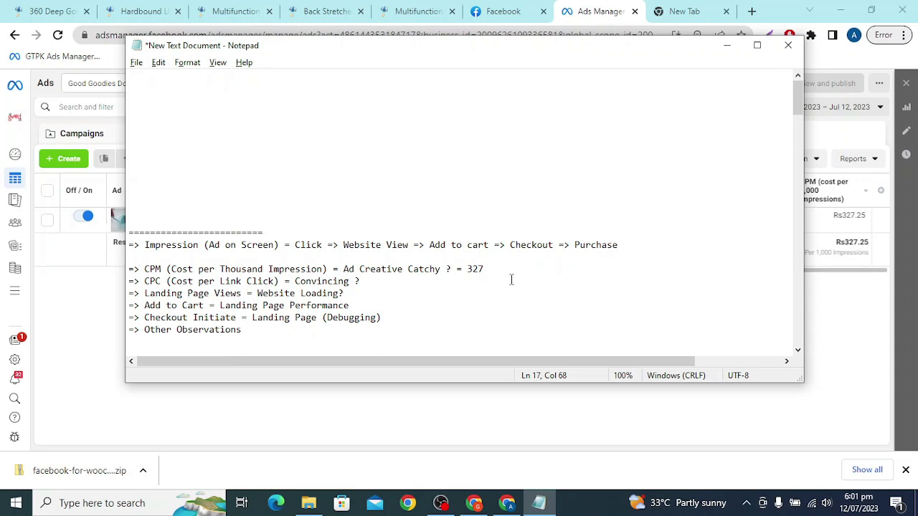
{"action": "type", "text": "= Good ()"}
{"action": "key", "text": "Left"}
{"action": "type", "text": "200-400"}
{"action": "key", "text": "Right"}
Add the remaining CPM benchmarks "= ok (400-550) = 550+ Bad" at the end of the CPM line
{"action": "type", "text": "= Av"}
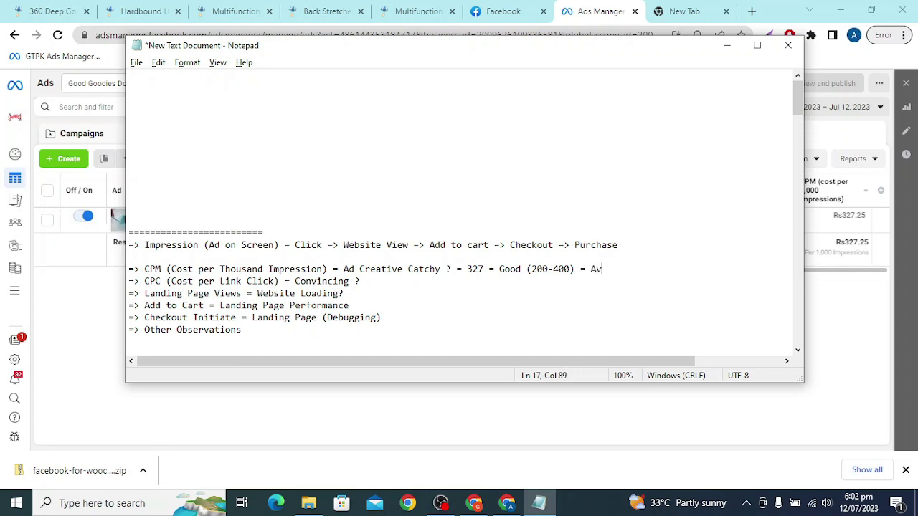
{"action": "type", "text": "g ()"}
{"action": "type", "text": "3"}
{"action": "key", "text": "BackSpace"}
{"action": "key", "text": "Left"}
{"action": "key", "text": "Left"}
{"action": "key", "text": "Left"}
{"action": "key", "text": "Left"}
{"action": "key", "text": "Left"}
{"action": "key", "text": "shift+Right"}
{"action": "key", "text": "shift+Right"}
{"action": "key", "text": "shift+Right"}
{"action": "type", "text": "ok"}
{"action": "key", "text": "Right"}
{"action": "key", "text": "Right"}
{"action": "type", "text": "400-550) = 550+ Bad"}
{"action": "left_click", "coordinate": [509, 280]}
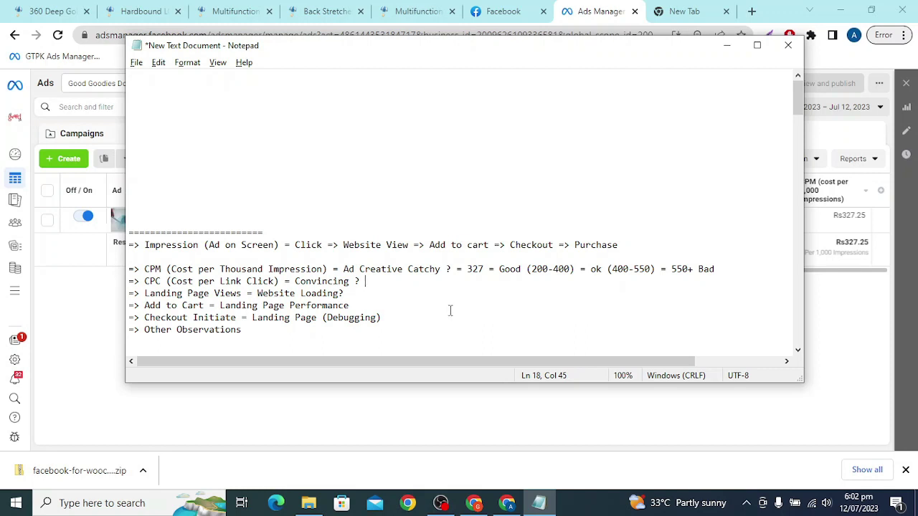
{"action": "left_click", "coordinate": [537, 408]}
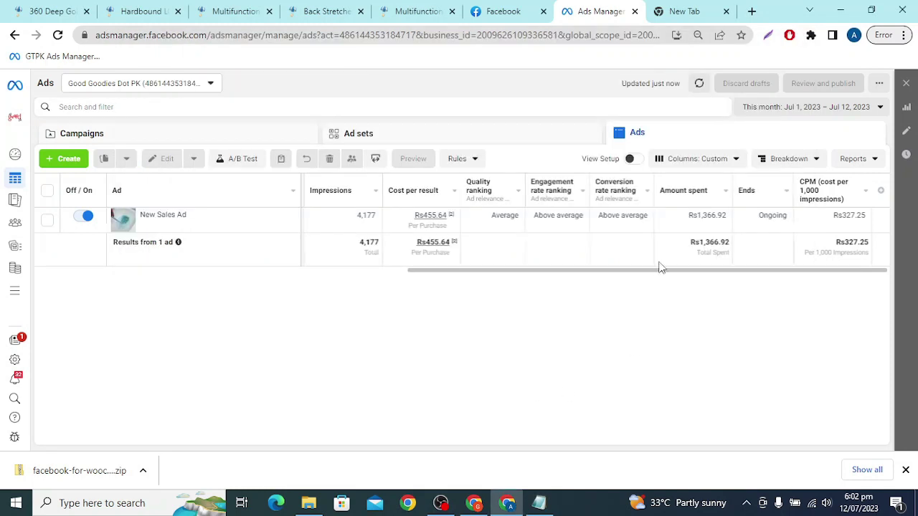
{"action": "left_click", "coordinate": [881, 190]}
{"action": "left_click", "coordinate": [538, 504]}
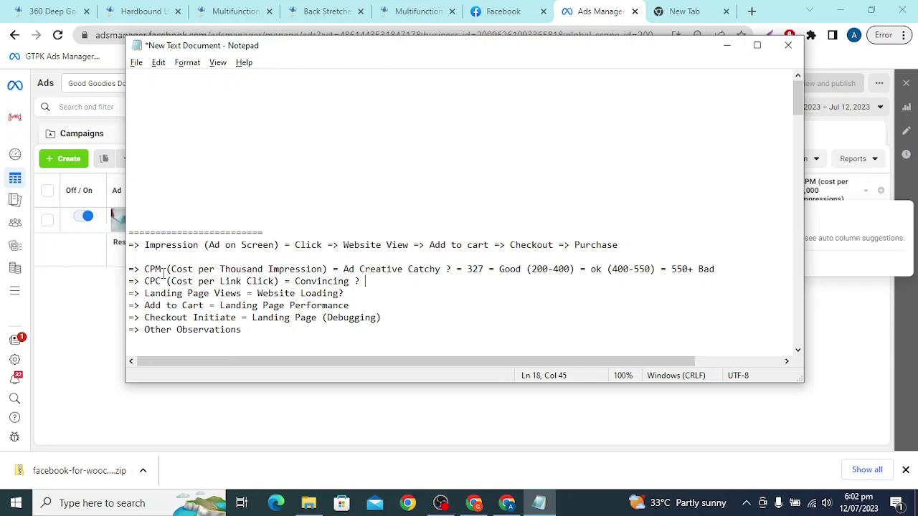
Append the benchmarks "= 4-12 good = 12-14 ok = 14+ Bad" to the CPC line
{"action": "left_click_drag", "start_coordinate": [467, 269], "coordinate": [715, 269]}
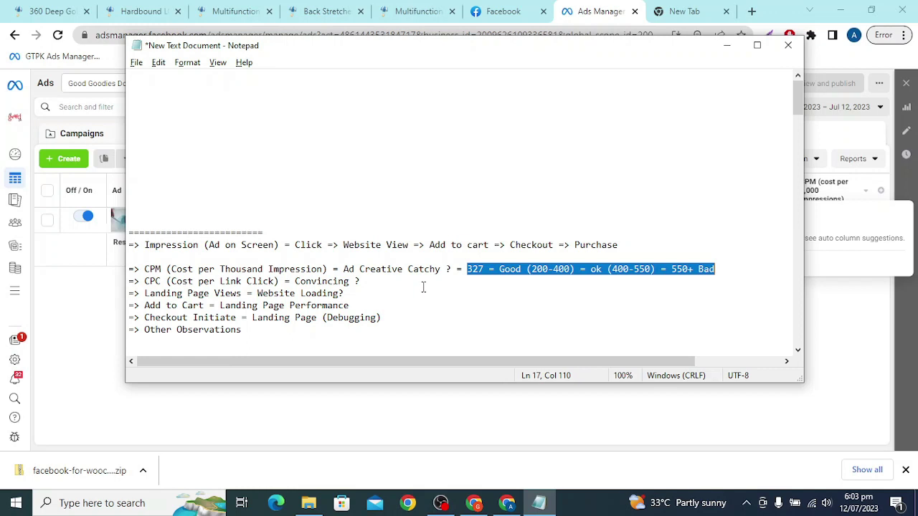
{"action": "left_click", "coordinate": [393, 281]}
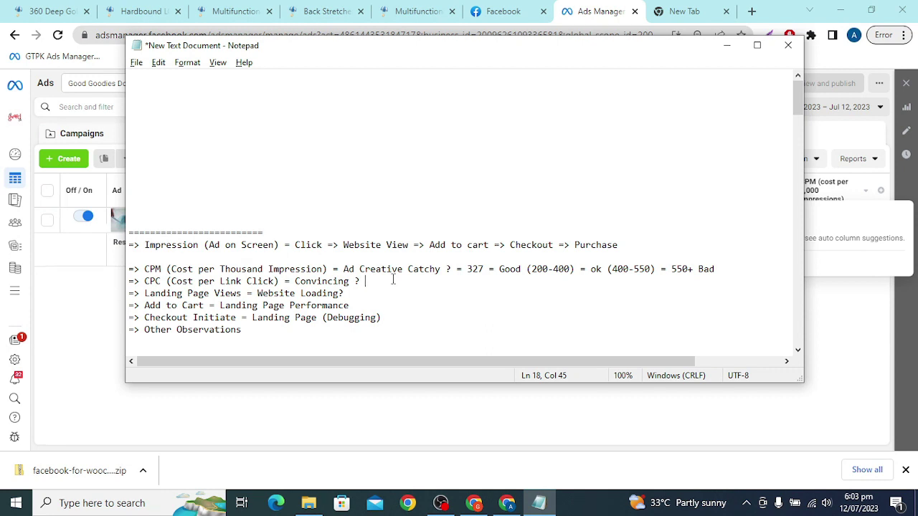
{"action": "type", "text": "= 4-12 good = 12-14 ok "}
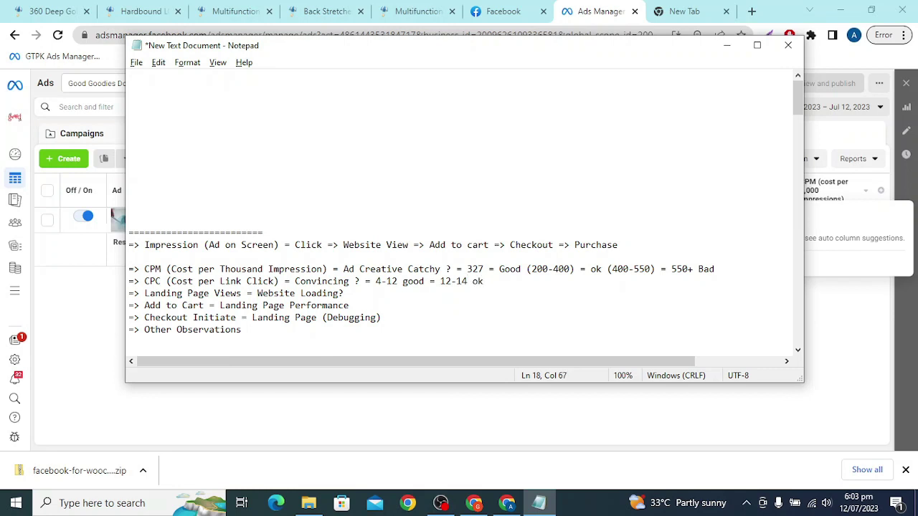
{"action": "type", "text": "= 14+ Bad"}
{"action": "left_click_drag", "start_coordinate": [263, 269], "coordinate": [260, 329]}
{"action": "left_click", "coordinate": [587, 248]}
{"action": "double_click", "coordinate": [589, 244]}
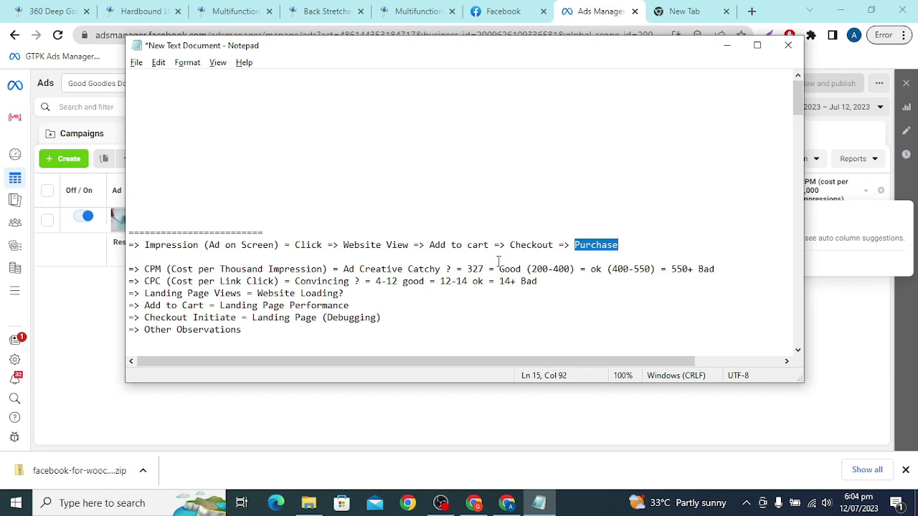
Append an "=" to the end of the Landing Page Views and Add to Cart lines
{"action": "left_click", "coordinate": [386, 293]}
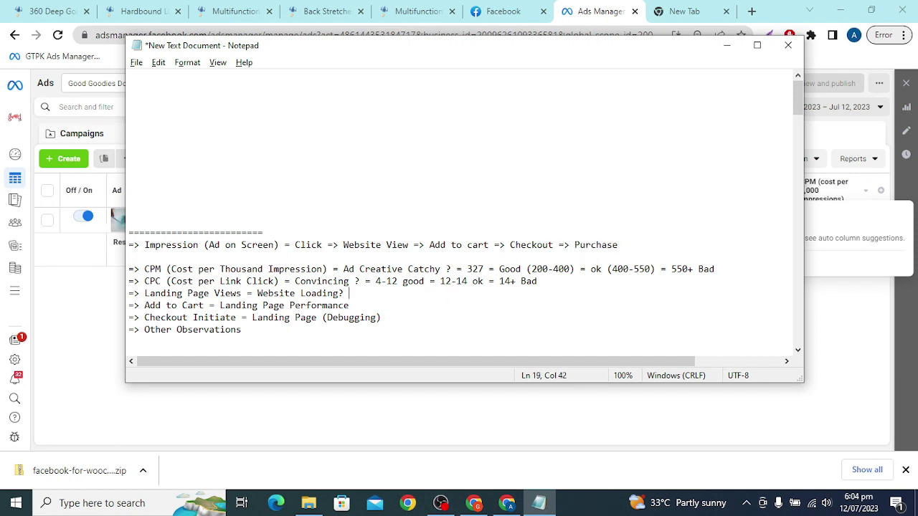
{"action": "type", "text": "="}
{"action": "left_click", "coordinate": [370, 305]}
{"action": "type", "text": "="}
Review the noted metric lines, highlighting Add to Cart, Checkout Initiate and Other Observations
{"action": "double_click", "coordinate": [437, 271]}
{"action": "left_click", "coordinate": [434, 282]}
{"action": "left_click_drag", "start_coordinate": [144, 305], "coordinate": [416, 305]}
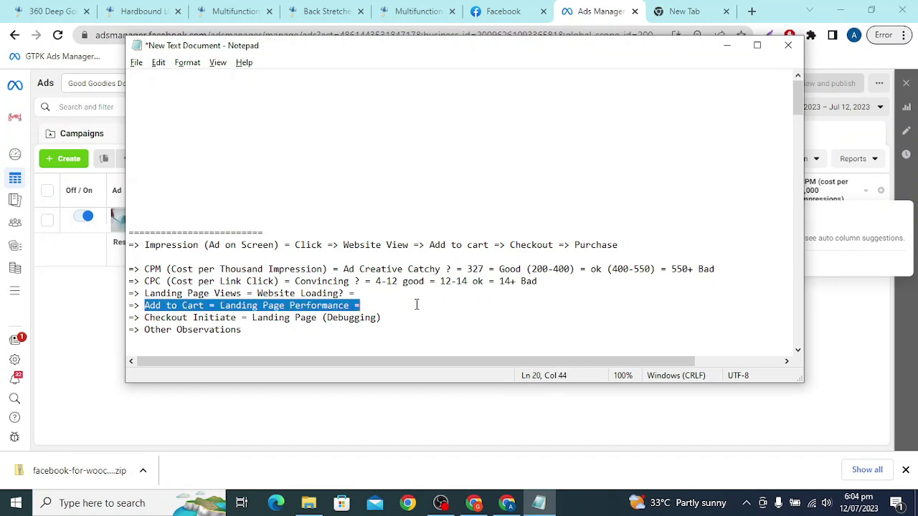
{"action": "left_click", "coordinate": [193, 317]}
{"action": "left_click_drag", "start_coordinate": [149, 317], "coordinate": [389, 318]}
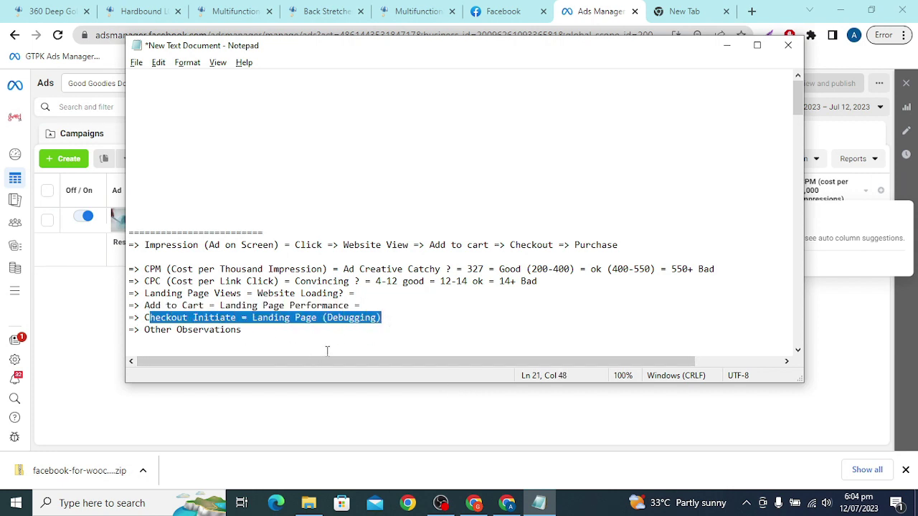
{"action": "left_click", "coordinate": [400, 317]}
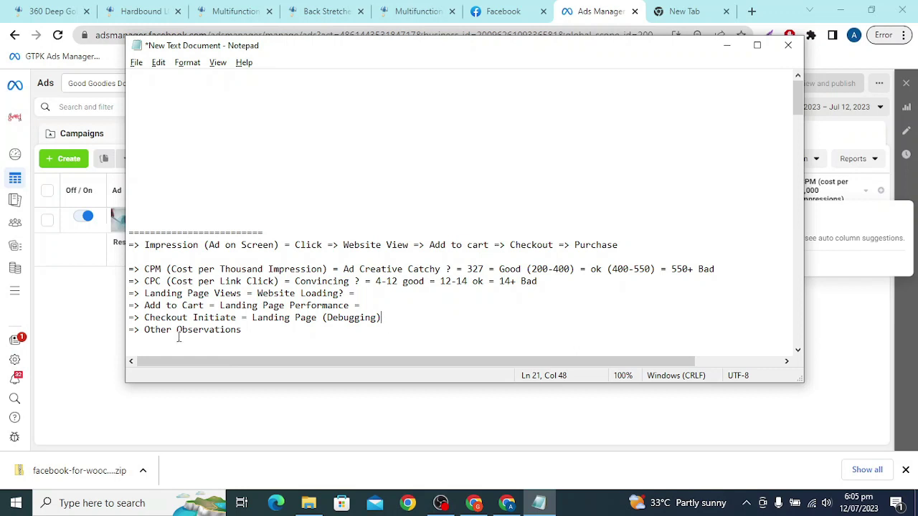
{"action": "left_click", "coordinate": [137, 335]}
{"action": "double_click", "coordinate": [159, 330]}
{"action": "left_click", "coordinate": [162, 329]}
{"action": "double_click", "coordinate": [215, 330]}
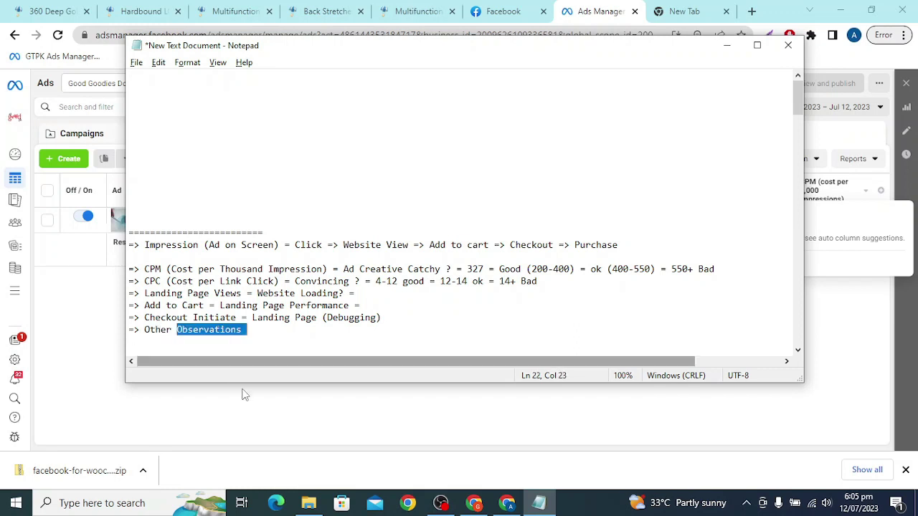
Switch back to Ads Manager, add the CPC (cost per link click) column and show its value for the ad
{"action": "left_click", "coordinate": [409, 397]}
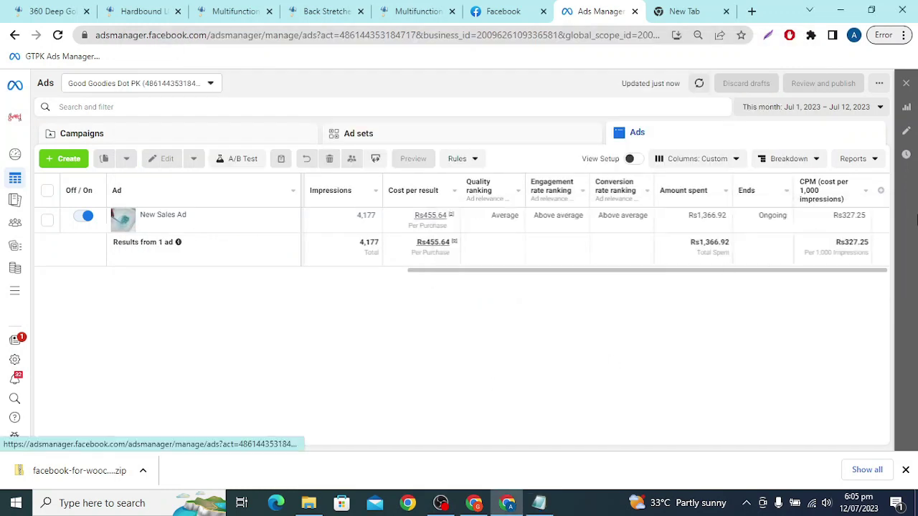
{"action": "left_click", "coordinate": [881, 190]}
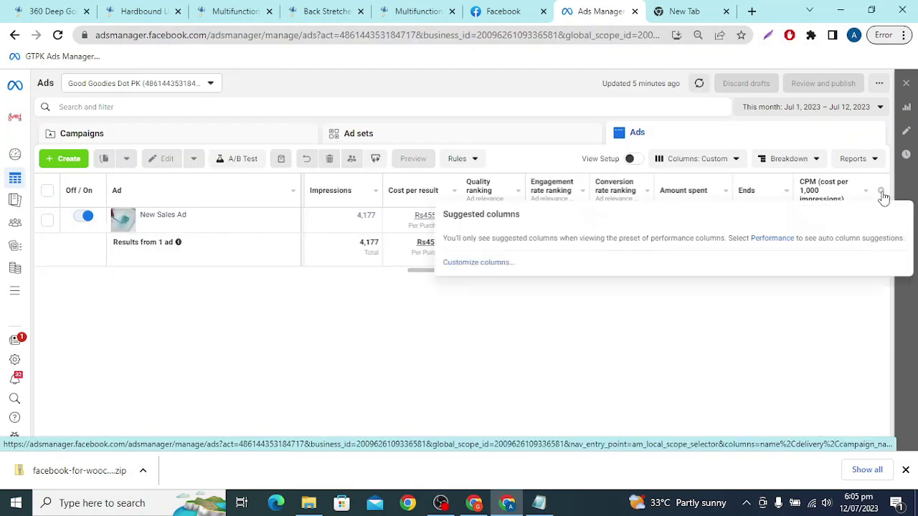
{"action": "left_click", "coordinate": [465, 261]}
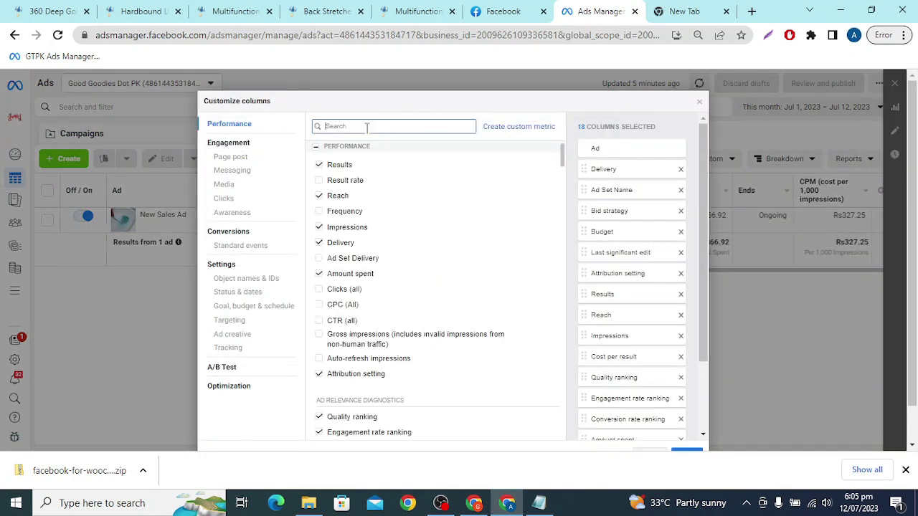
{"action": "type", "text": "CPC"}
{"action": "left_click", "coordinate": [371, 185]}
{"action": "left_click", "coordinate": [698, 451]}
{"action": "left_click_drag", "start_coordinate": [780, 271], "coordinate": [914, 271]}
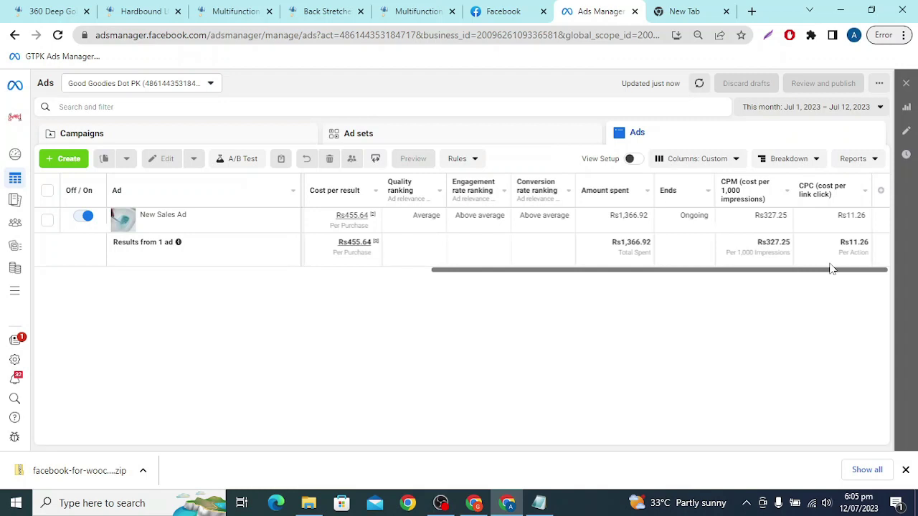
Switch to the Gmail inbox in the other browser window and open the newest Good Goodies order notification
{"action": "left_click", "coordinate": [479, 506]}
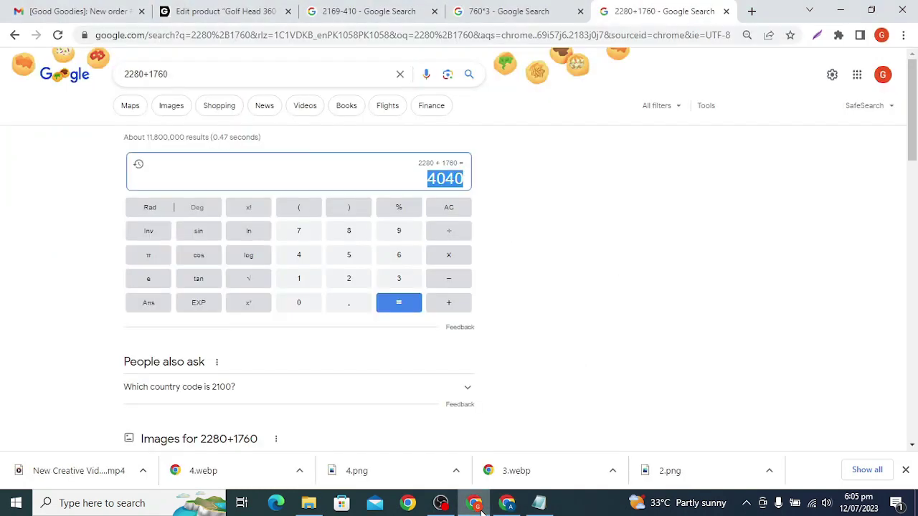
{"action": "key", "text": "ctrl+Tab"}
{"action": "left_click", "coordinate": [151, 167]}
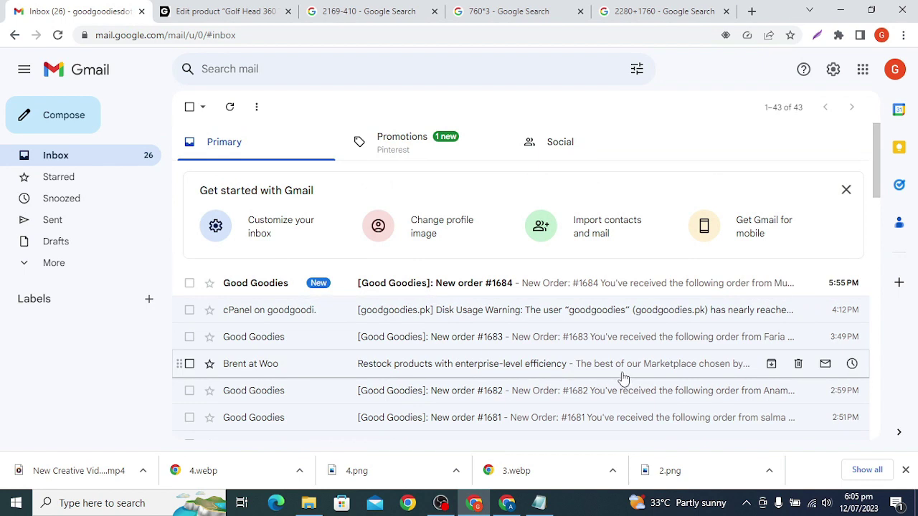
{"action": "scroll", "coordinate": [585, 293], "scroll_direction": "down", "scroll_amount": 2}
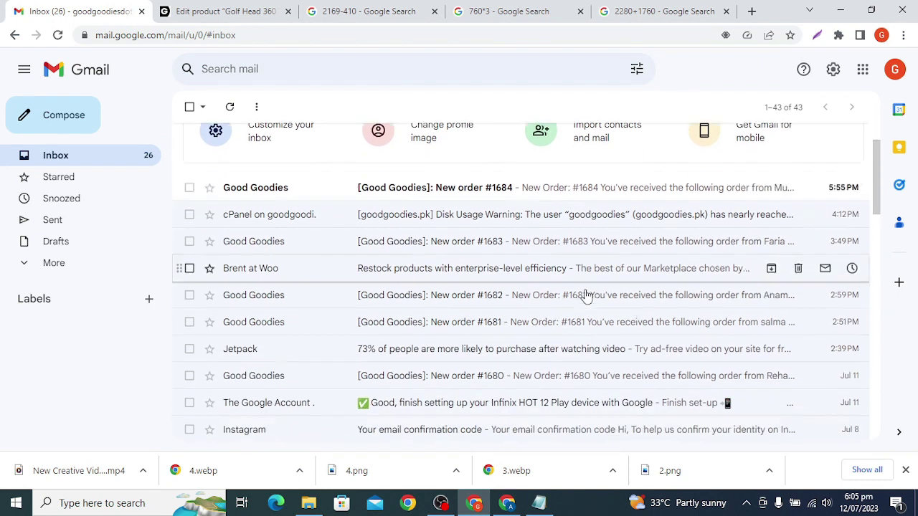
{"action": "scroll", "coordinate": [577, 293], "scroll_direction": "up", "scroll_amount": 1}
{"action": "left_click", "coordinate": [492, 222]}
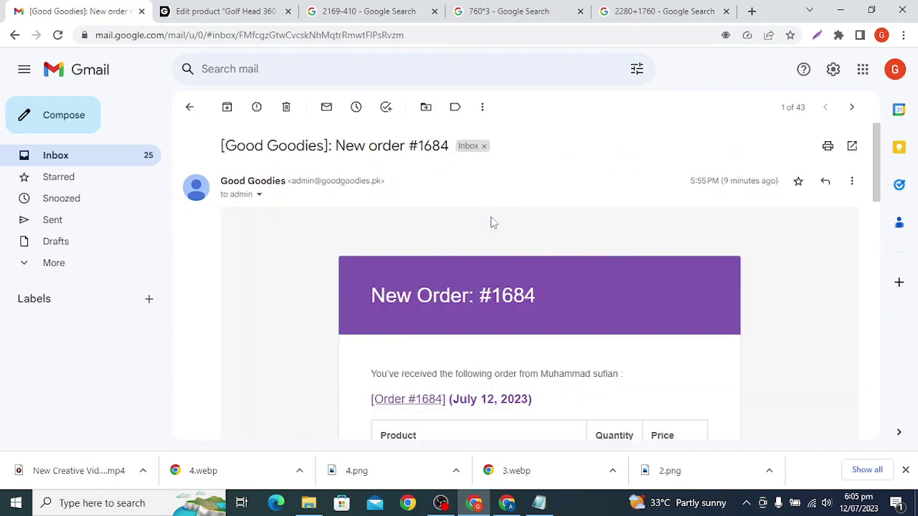
Examine the order email's products, quantities, prices, shipping and total
{"action": "scroll", "coordinate": [592, 319], "scroll_direction": "down", "scroll_amount": 1}
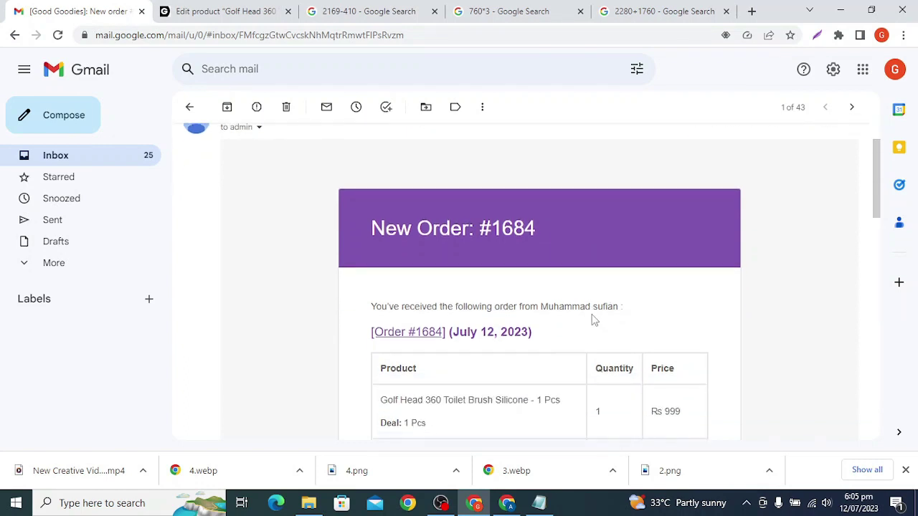
{"action": "scroll", "coordinate": [593, 319], "scroll_direction": "down", "scroll_amount": 1}
{"action": "scroll", "coordinate": [593, 320], "scroll_direction": "down", "scroll_amount": 4}
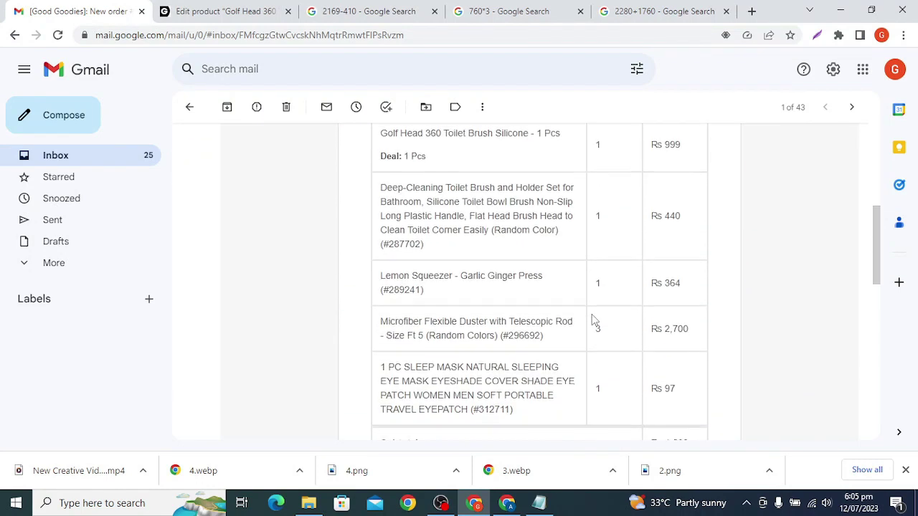
{"action": "scroll", "coordinate": [593, 320], "scroll_direction": "down", "scroll_amount": 1}
{"action": "scroll", "coordinate": [592, 319], "scroll_direction": "up", "scroll_amount": 1}
{"action": "scroll", "coordinate": [592, 320], "scroll_direction": "down", "scroll_amount": 1}
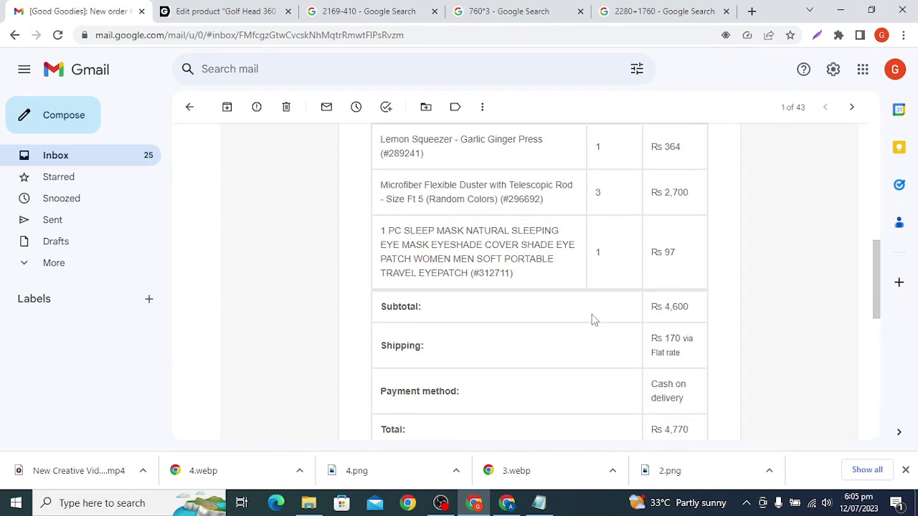
{"action": "scroll", "coordinate": [592, 320], "scroll_direction": "up", "scroll_amount": 4}
{"action": "scroll", "coordinate": [592, 320], "scroll_direction": "down", "scroll_amount": 2}
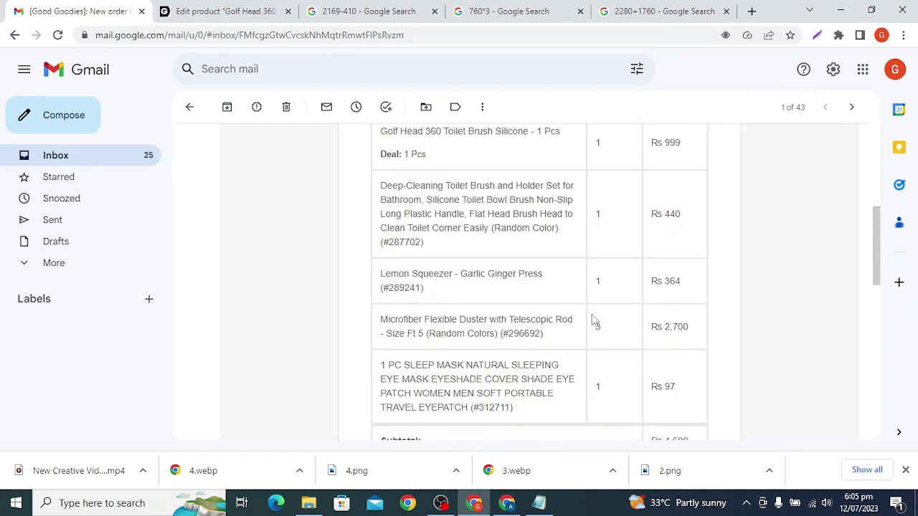
{"action": "scroll", "coordinate": [593, 320], "scroll_direction": "up", "scroll_amount": 1}
{"action": "scroll", "coordinate": [592, 320], "scroll_direction": "down", "scroll_amount": 2}
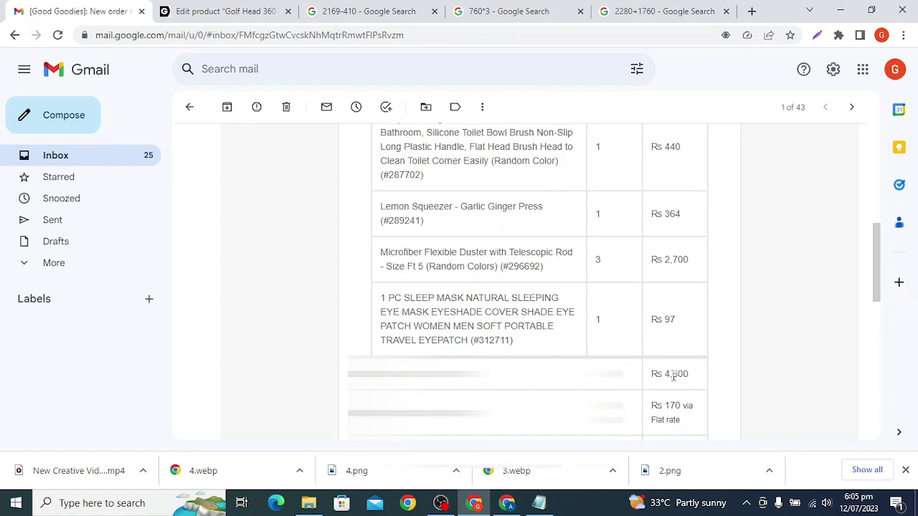
Review the order email's subtotal, shipping and total, and highlight the sleep mask line item
{"action": "left_click_drag", "start_coordinate": [690, 374], "coordinate": [616, 376]}
{"action": "scroll", "coordinate": [546, 349], "scroll_direction": "down", "scroll_amount": 2}
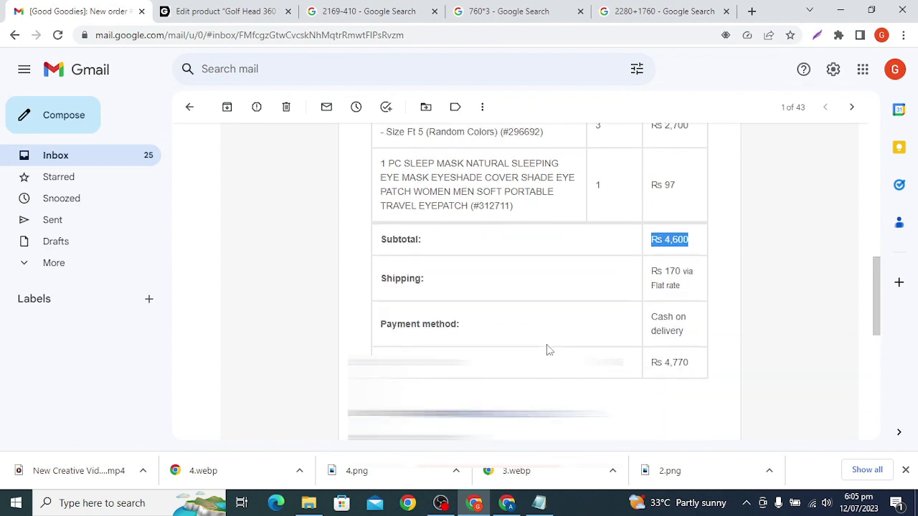
{"action": "scroll", "coordinate": [546, 350], "scroll_direction": "down", "scroll_amount": 4}
{"action": "scroll", "coordinate": [547, 349], "scroll_direction": "up", "scroll_amount": 3}
{"action": "scroll", "coordinate": [547, 349], "scroll_direction": "down", "scroll_amount": 2}
{"action": "scroll", "coordinate": [546, 349], "scroll_direction": "up", "scroll_amount": 3}
{"action": "scroll", "coordinate": [547, 344], "scroll_direction": "up", "scroll_amount": 2}
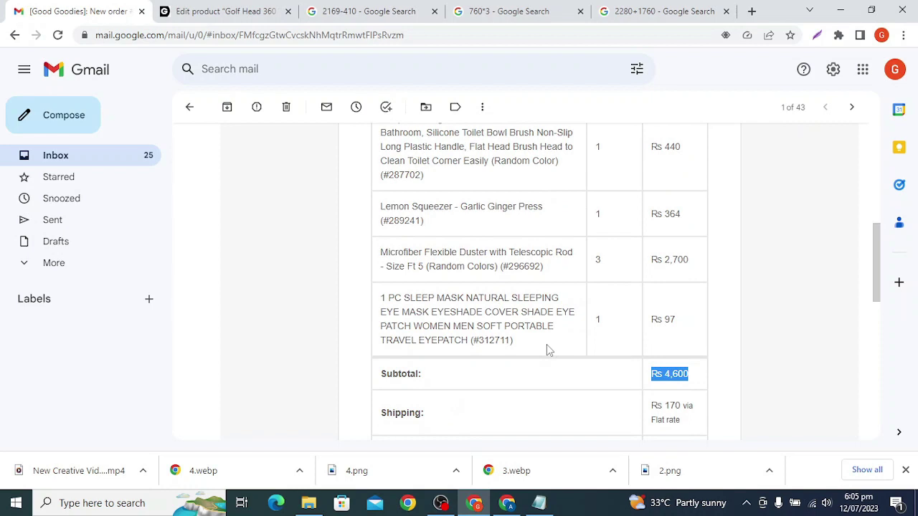
{"action": "scroll", "coordinate": [547, 345], "scroll_direction": "up", "scroll_amount": 1}
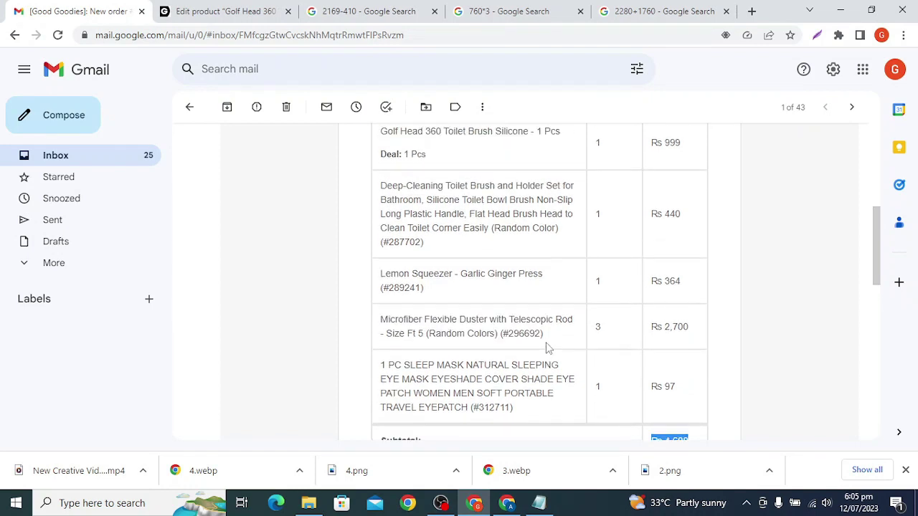
{"action": "scroll", "coordinate": [514, 287], "scroll_direction": "up", "scroll_amount": 2}
{"action": "scroll", "coordinate": [516, 287], "scroll_direction": "down", "scroll_amount": 1}
{"action": "scroll", "coordinate": [514, 286], "scroll_direction": "down", "scroll_amount": 2}
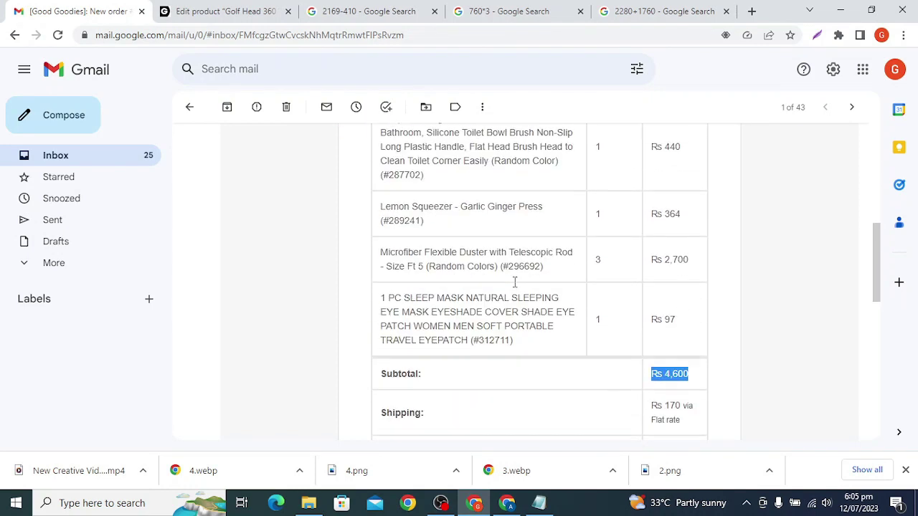
{"action": "triple_click", "coordinate": [546, 341]}
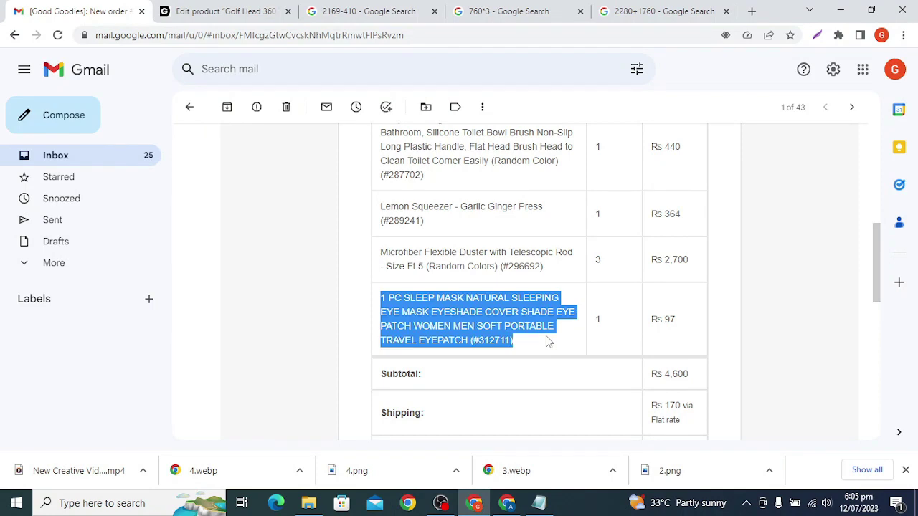
{"action": "left_click", "coordinate": [576, 359]}
{"action": "scroll", "coordinate": [653, 365], "scroll_direction": "down", "scroll_amount": 1}
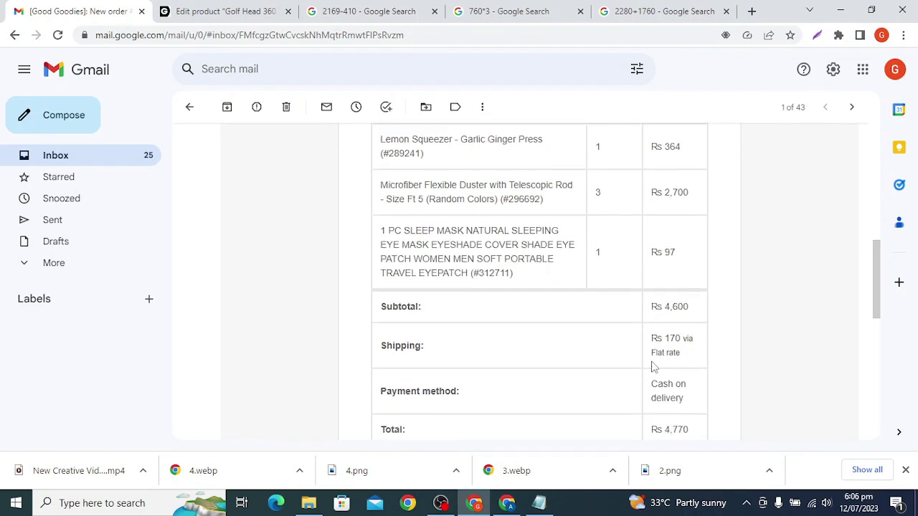
Go through the ordered products from the toilet brush onward, highlighting individual prices and the order subtotal
{"action": "scroll", "coordinate": [653, 367], "scroll_direction": "up", "scroll_amount": 2}
{"action": "scroll", "coordinate": [652, 367], "scroll_direction": "up", "scroll_amount": 1}
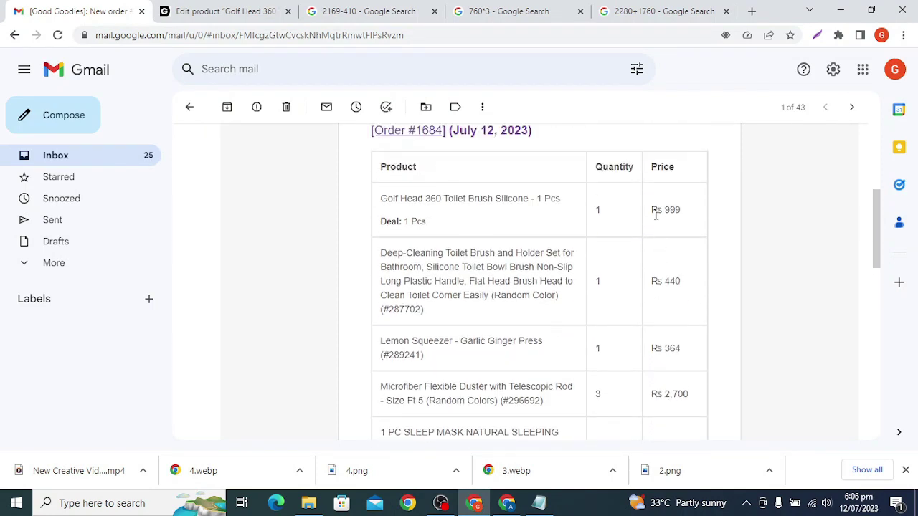
{"action": "left_click_drag", "start_coordinate": [654, 212], "coordinate": [699, 220]}
{"action": "scroll", "coordinate": [504, 213], "scroll_direction": "up", "scroll_amount": 1}
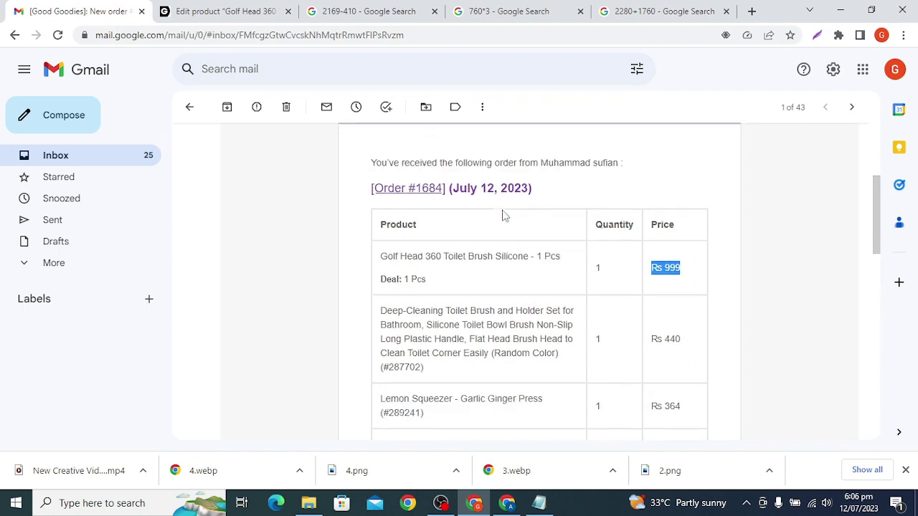
{"action": "scroll", "coordinate": [658, 273], "scroll_direction": "down", "scroll_amount": 1}
{"action": "double_click", "coordinate": [668, 280]}
{"action": "double_click", "coordinate": [672, 349]}
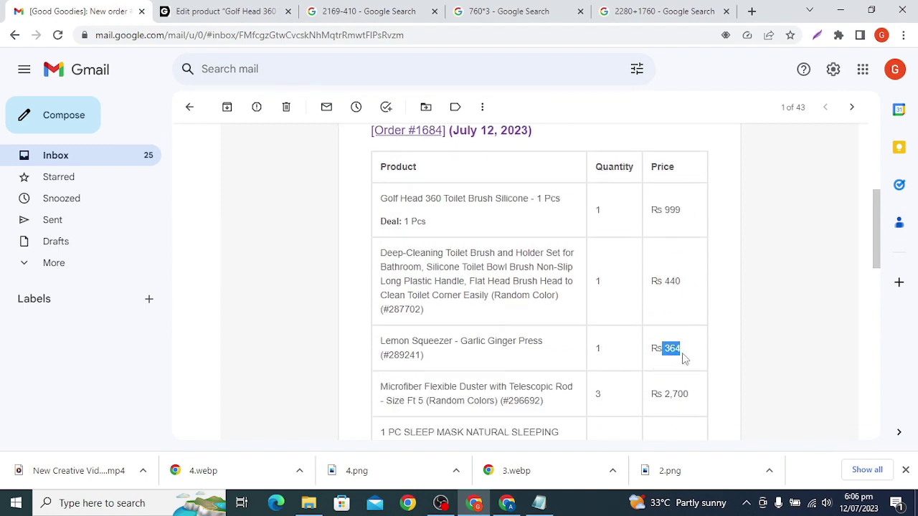
{"action": "scroll", "coordinate": [674, 337], "scroll_direction": "down", "scroll_amount": 2}
{"action": "double_click", "coordinate": [670, 260]}
{"action": "double_click", "coordinate": [669, 319]}
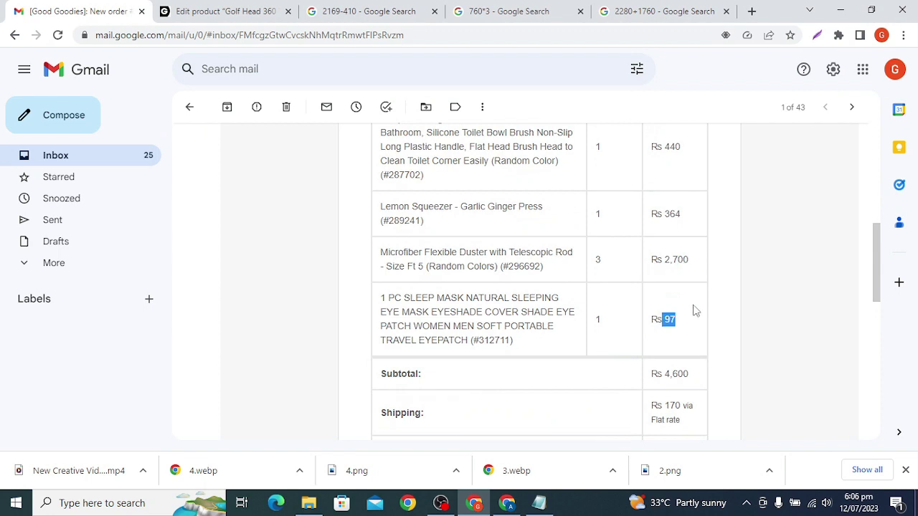
{"action": "scroll", "coordinate": [674, 283], "scroll_direction": "down", "scroll_amount": 1}
{"action": "double_click", "coordinate": [664, 306]}
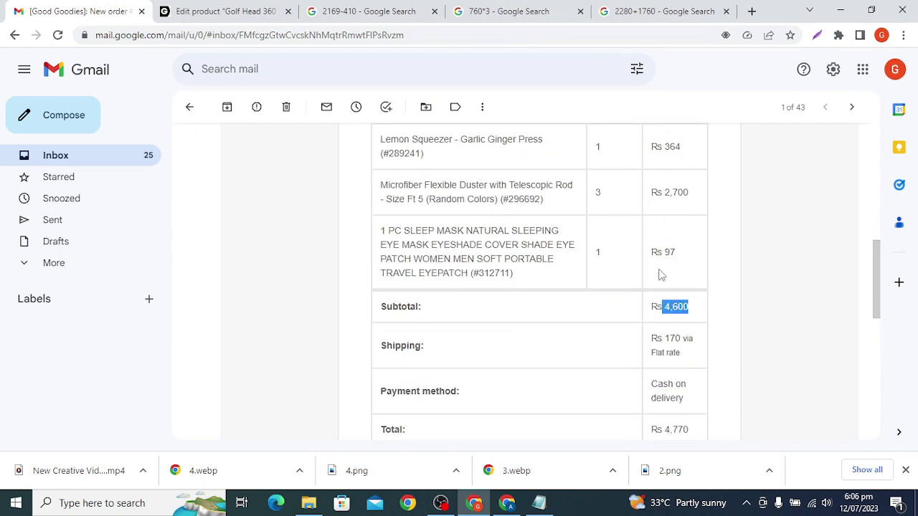
{"action": "double_click", "coordinate": [661, 308]}
{"action": "scroll", "coordinate": [667, 305], "scroll_direction": "down", "scroll_amount": 1}
{"action": "scroll", "coordinate": [667, 297], "scroll_direction": "up", "scroll_amount": 1}
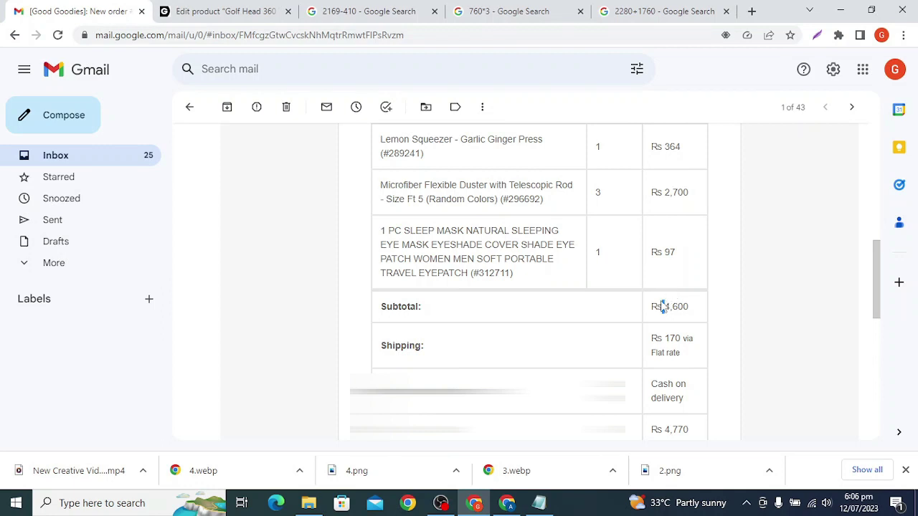
{"action": "scroll", "coordinate": [661, 306], "scroll_direction": "down", "scroll_amount": 1}
{"action": "scroll", "coordinate": [660, 308], "scroll_direction": "up", "scroll_amount": 1}
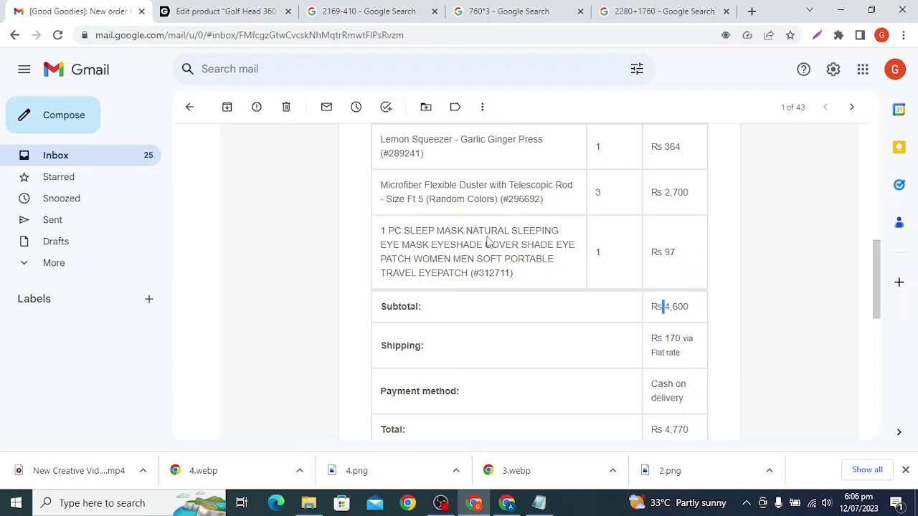
Highlight the Golf Head 360 Toilet Brush Silicone name and deal in the order's product table
{"action": "scroll", "coordinate": [488, 242], "scroll_direction": "up", "scroll_amount": 4}
{"action": "scroll", "coordinate": [486, 211], "scroll_direction": "down", "scroll_amount": 2}
{"action": "scroll", "coordinate": [459, 201], "scroll_direction": "up", "scroll_amount": 1}
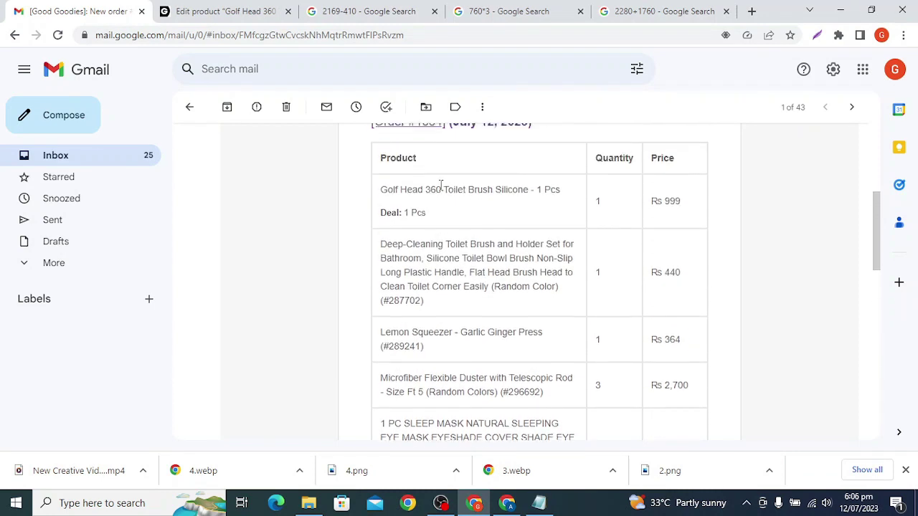
{"action": "scroll", "coordinate": [440, 185], "scroll_direction": "up", "scroll_amount": 1}
{"action": "left_click_drag", "start_coordinate": [376, 199], "coordinate": [454, 236]}
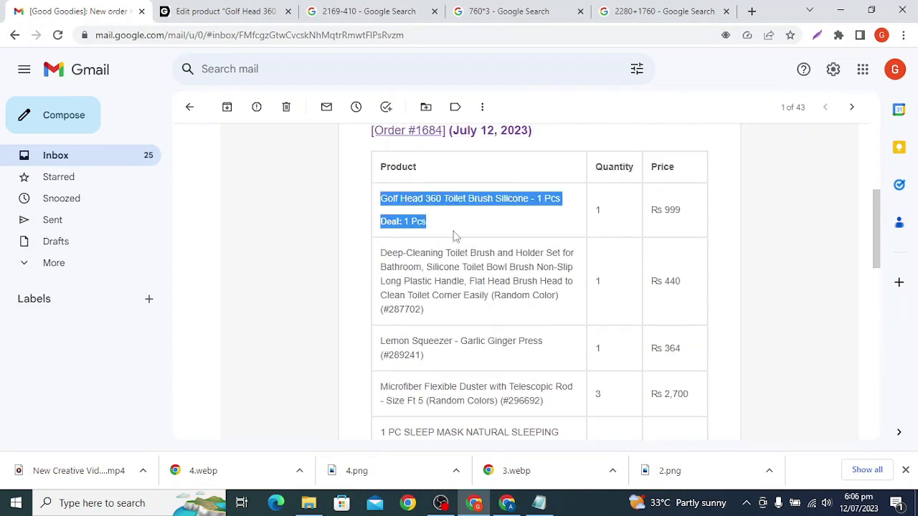
Switch to the Notepad notes and review the Landing Page Views and Other Observations lines
{"action": "mouse_move", "coordinate": [551, 508]}
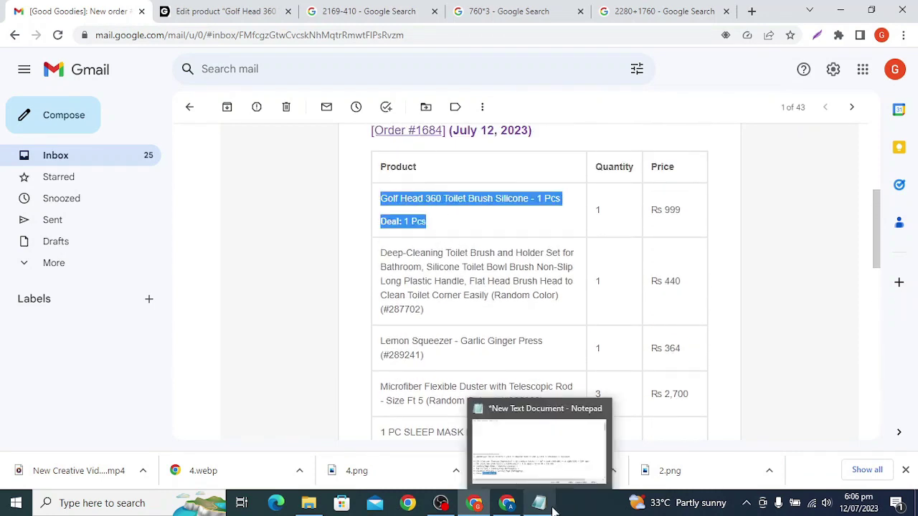
{"action": "left_click", "coordinate": [506, 503]}
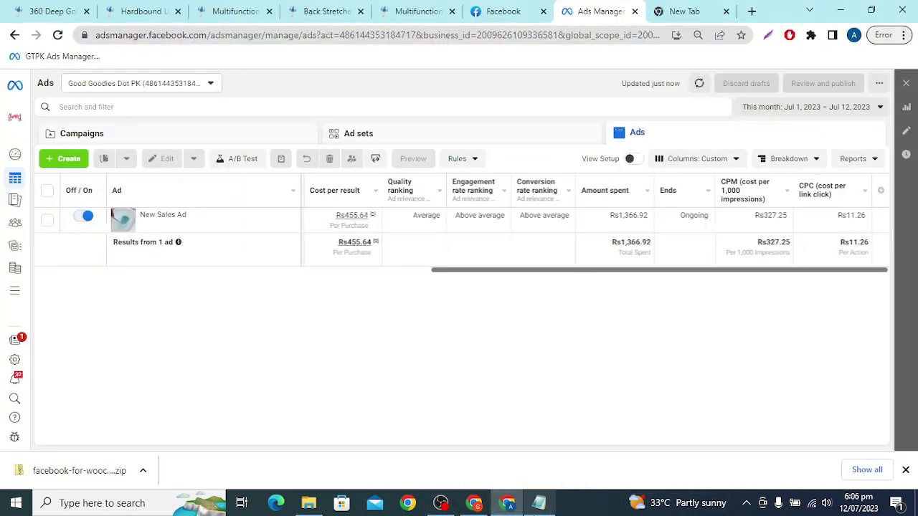
{"action": "left_click", "coordinate": [539, 503]}
{"action": "left_click", "coordinate": [213, 294]}
{"action": "left_click", "coordinate": [198, 327]}
{"action": "left_click", "coordinate": [323, 334]}
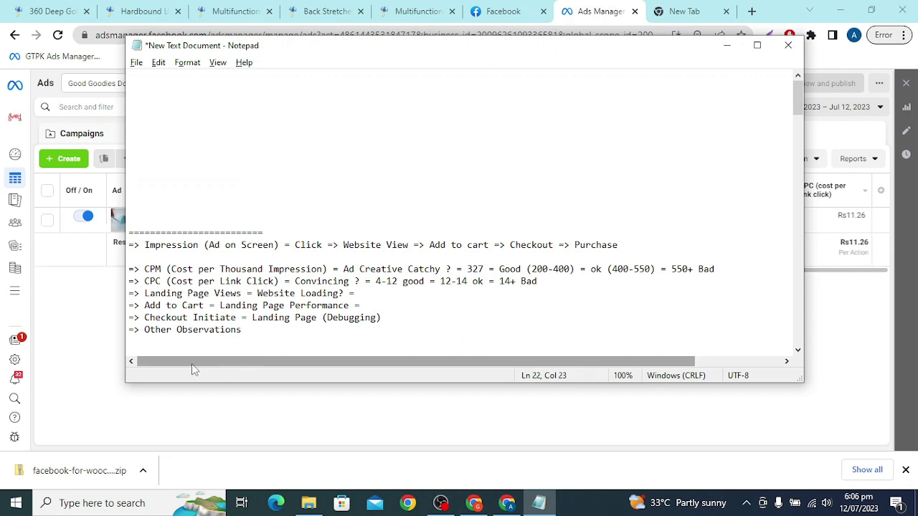
Return to the Gmail order email and examine the toilet brush's deal quantity and price against the other items
{"action": "left_click", "coordinate": [516, 502]}
{"action": "left_click", "coordinate": [516, 502]}
{"action": "left_click", "coordinate": [516, 502]}
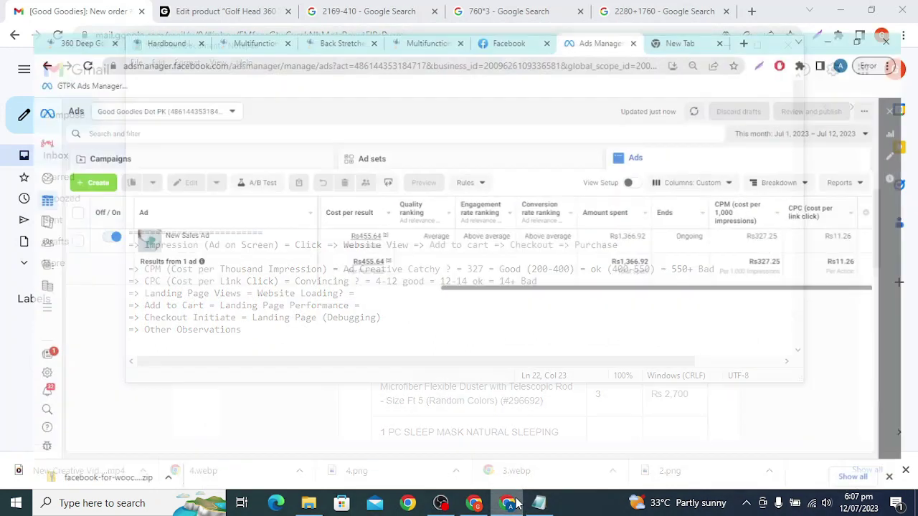
{"action": "left_click", "coordinate": [516, 502]}
{"action": "left_click", "coordinate": [486, 508]}
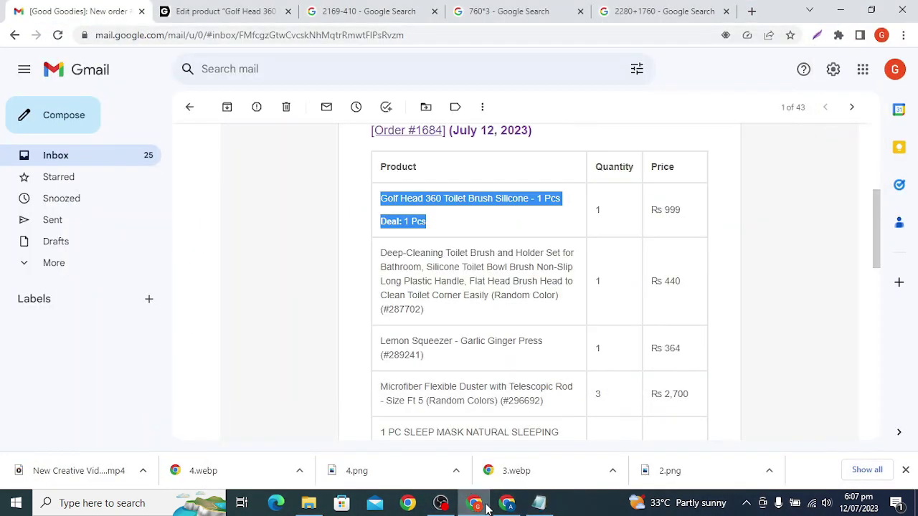
{"action": "left_click", "coordinate": [395, 219]}
{"action": "left_click_drag", "start_coordinate": [395, 219], "coordinate": [445, 231]}
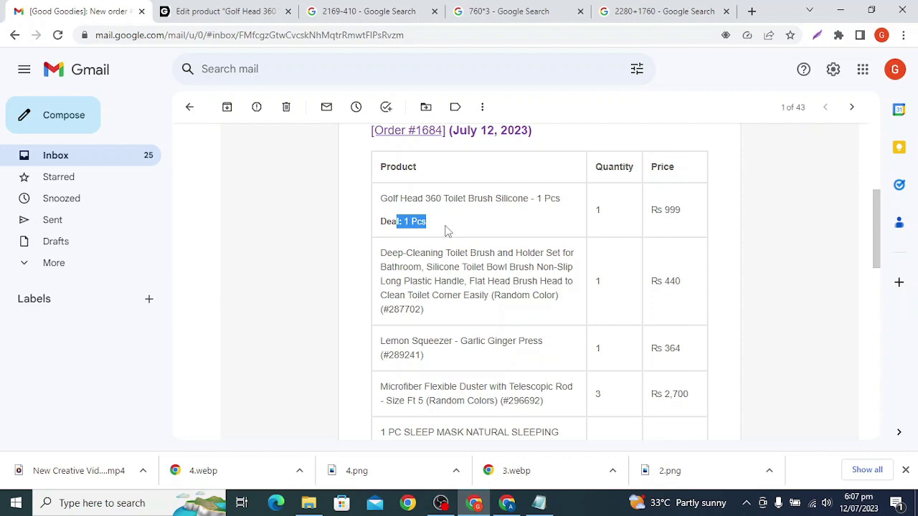
{"action": "left_click_drag", "start_coordinate": [661, 210], "coordinate": [665, 209]}
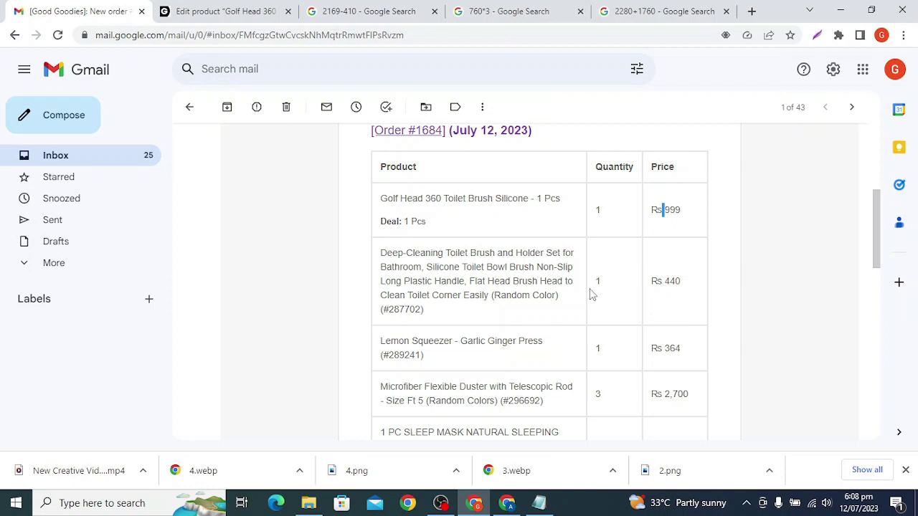
{"action": "scroll", "coordinate": [568, 286], "scroll_direction": "down", "scroll_amount": 3}
{"action": "scroll", "coordinate": [568, 285], "scroll_direction": "up", "scroll_amount": 3}
{"action": "scroll", "coordinate": [569, 285], "scroll_direction": "down", "scroll_amount": 3}
{"action": "scroll", "coordinate": [557, 195], "scroll_direction": "up", "scroll_amount": 3}
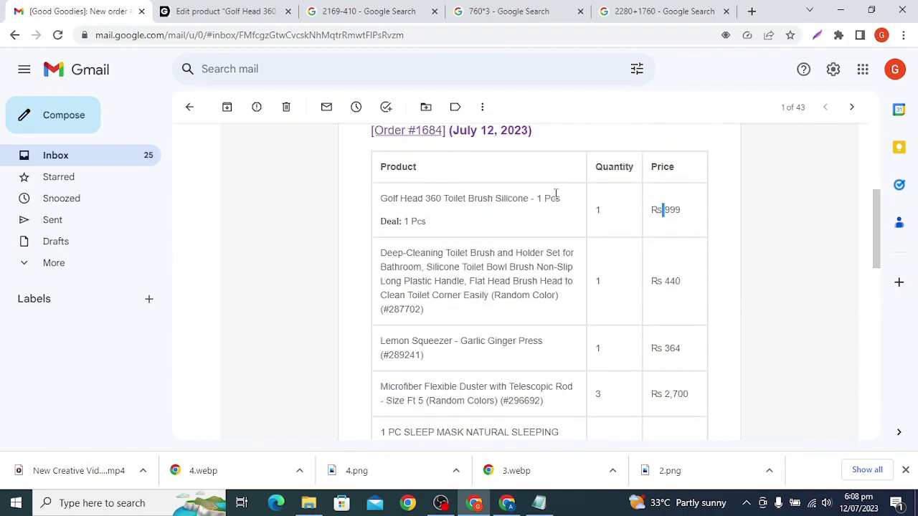
Bring up the Notepad notes again and revisit the Add to Cart, Landing Page Views and Other Observations lines
{"action": "left_click", "coordinate": [538, 504]}
{"action": "left_click", "coordinate": [389, 304]}
{"action": "left_click", "coordinate": [401, 293]}
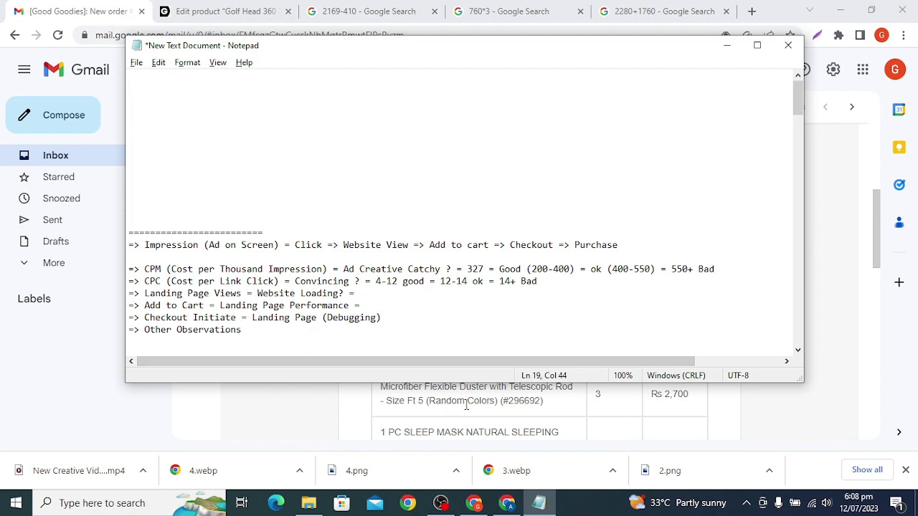
{"action": "left_click", "coordinate": [446, 420]}
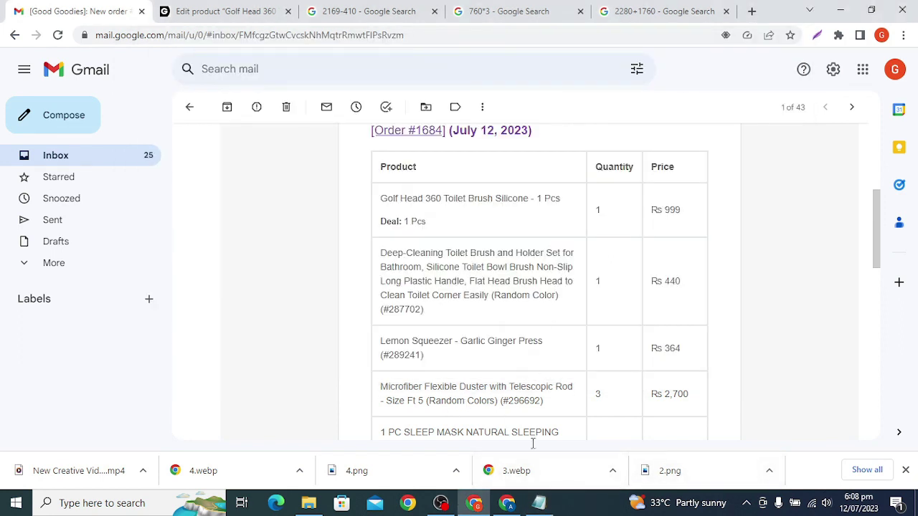
{"action": "left_click", "coordinate": [539, 503]}
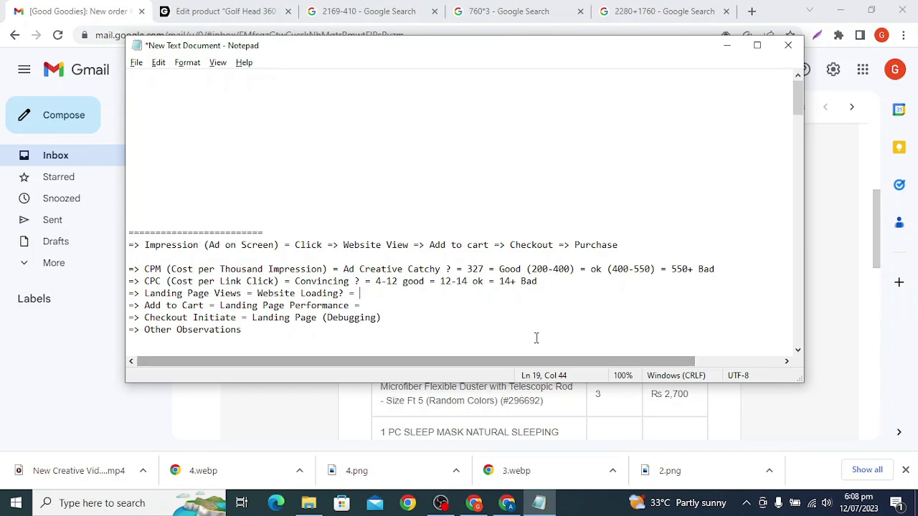
{"action": "left_click", "coordinate": [289, 327]}
{"action": "left_click", "coordinate": [618, 407]}
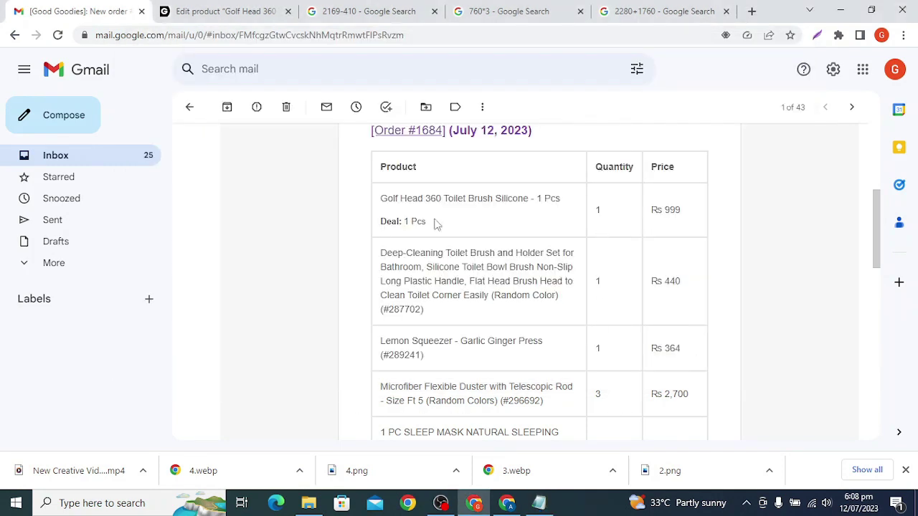
Highlight the toilet brush's 1 Pcs deal in the order email and look over the remaining products
{"action": "left_click_drag", "start_coordinate": [404, 222], "coordinate": [479, 232]}
{"action": "left_click", "coordinate": [493, 235]}
{"action": "scroll", "coordinate": [529, 252], "scroll_direction": "down", "scroll_amount": 6}
{"action": "scroll", "coordinate": [529, 252], "scroll_direction": "up", "scroll_amount": 6}
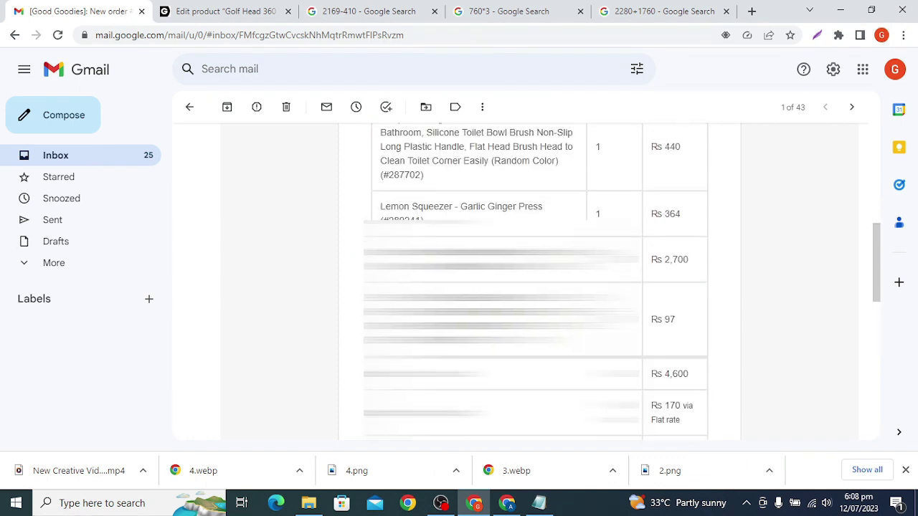
{"action": "scroll", "coordinate": [529, 252], "scroll_direction": "down", "scroll_amount": 1}
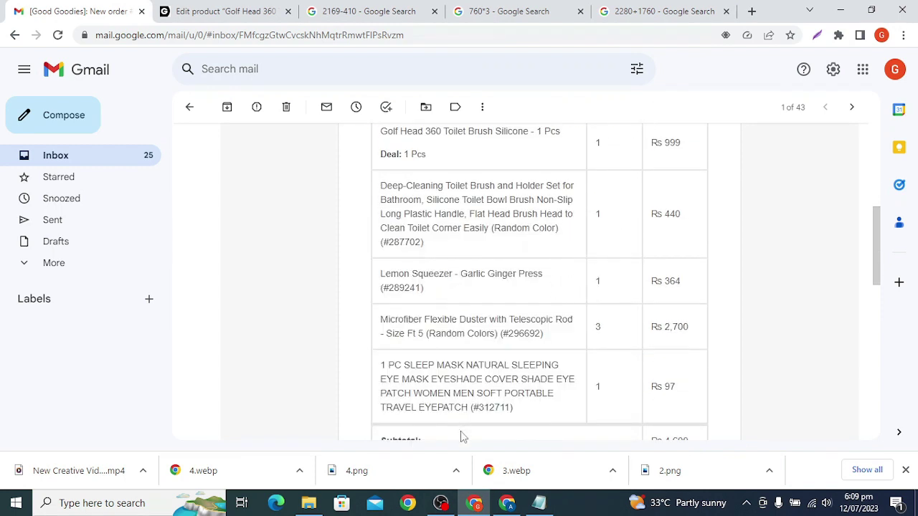
Switch to Ads Manager and check the New Sales Ad's amount spent and cost per result
{"action": "left_click", "coordinate": [521, 502]}
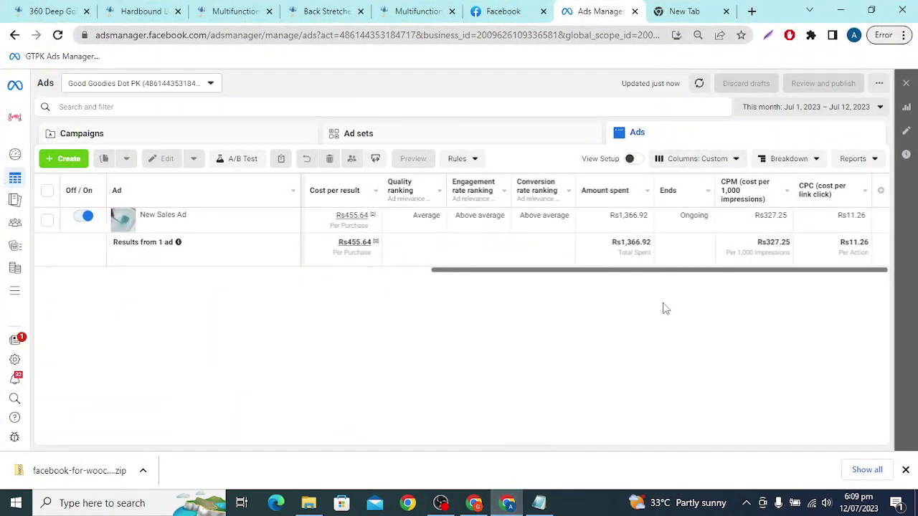
{"action": "left_click_drag", "start_coordinate": [672, 271], "coordinate": [648, 278]}
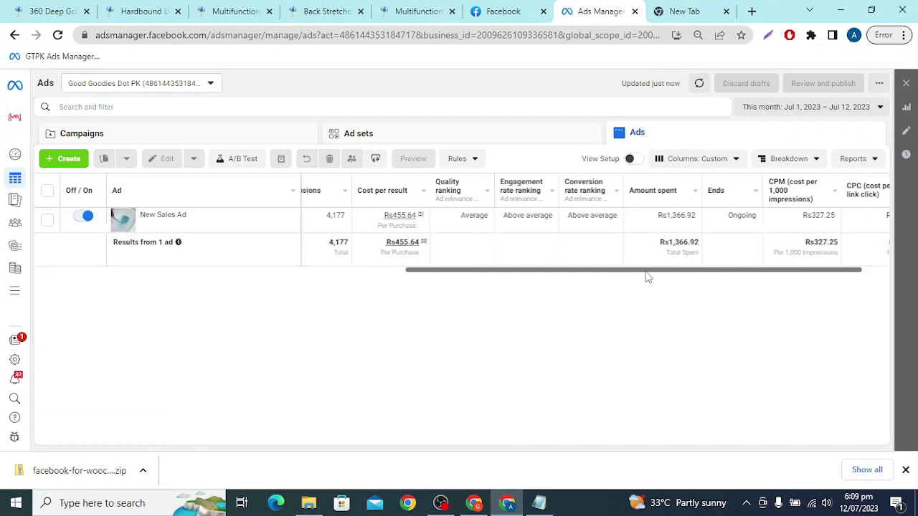
{"action": "left_click", "coordinate": [699, 12]}
{"action": "left_click", "coordinate": [599, 12]}
Calculate 1370/5 in the blank browser tab
{"action": "left_click", "coordinate": [690, 9]}
{"action": "left_click", "coordinate": [648, 30]}
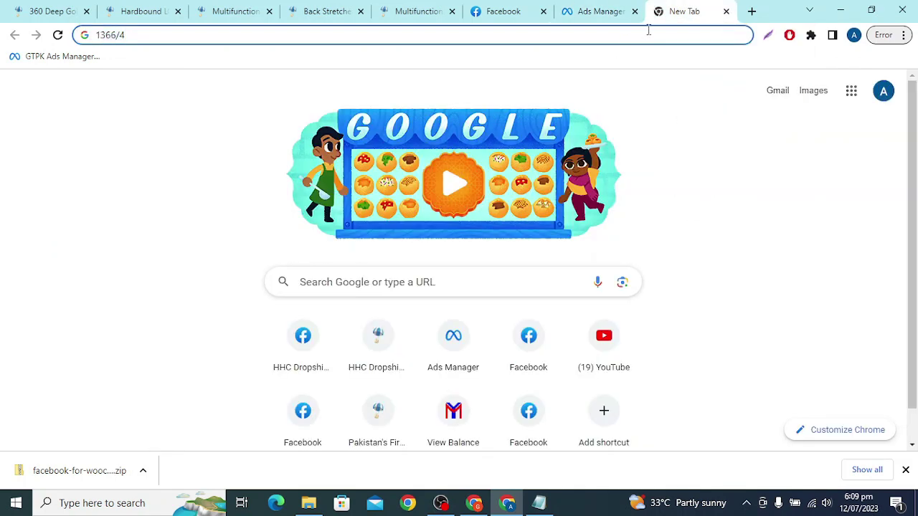
{"action": "type", "text": "137"}
{"action": "key", "text": "BackSpace"}
{"action": "key", "text": "BackSpace"}
{"action": "key", "text": "BackSpace"}
{"action": "key", "text": "BackSpace"}
{"action": "key", "text": "BackSpace"}
{"action": "key", "text": "BackSpace"}
{"action": "key", "text": "BackSpace"}
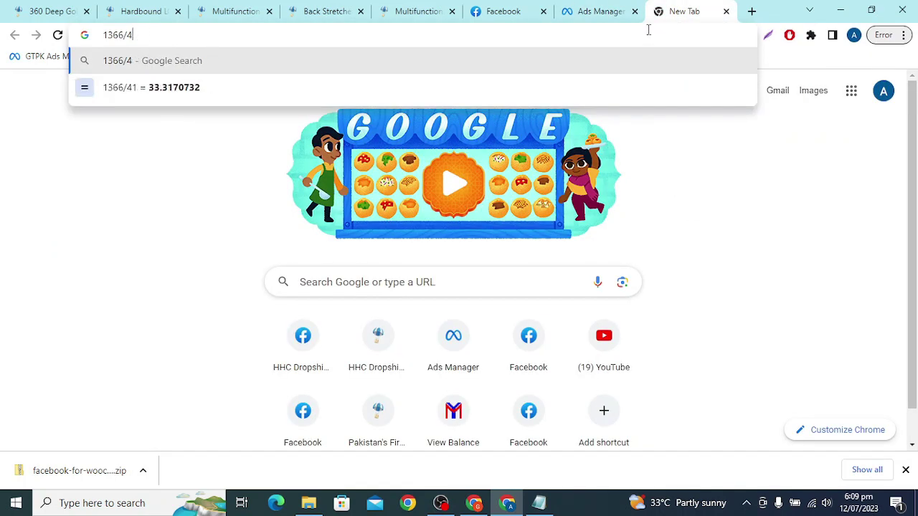
{"action": "type", "text": "70"}
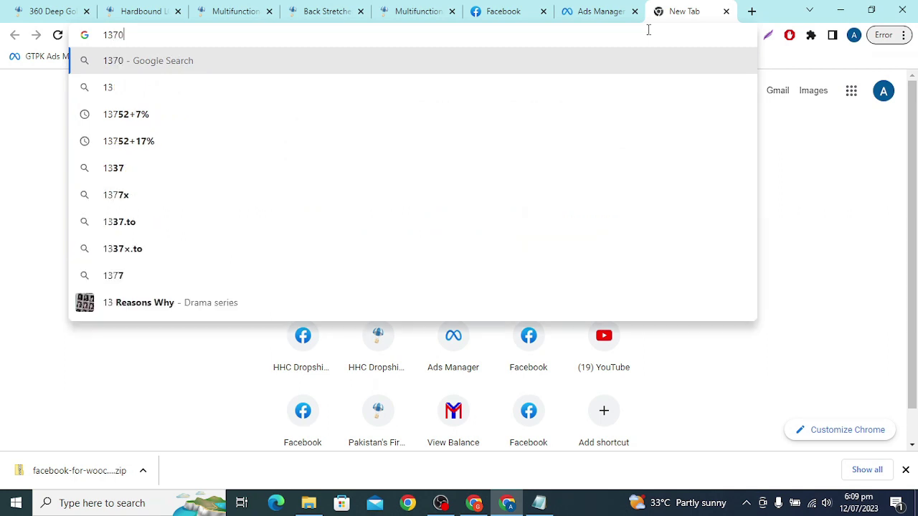
{"action": "type", "text": "/5"}
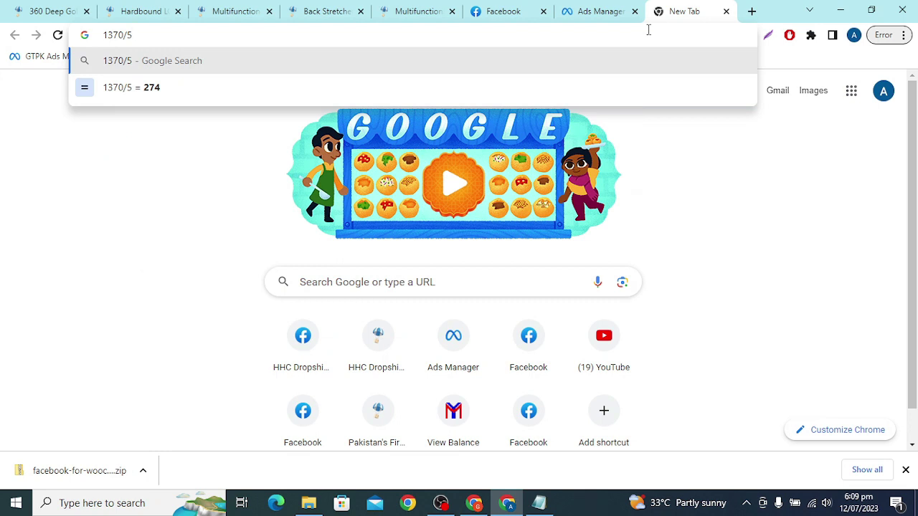
Close the calculation tab and add the total and unique Adds to cart columns to the ads table
{"action": "left_click", "coordinate": [725, 12]}
{"action": "left_click_drag", "start_coordinate": [638, 270], "coordinate": [780, 272]}
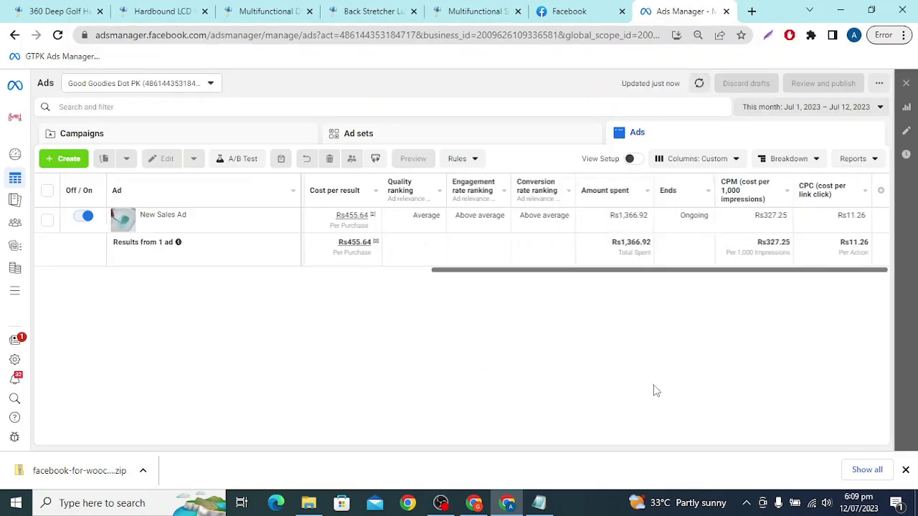
{"action": "left_click", "coordinate": [881, 190]}
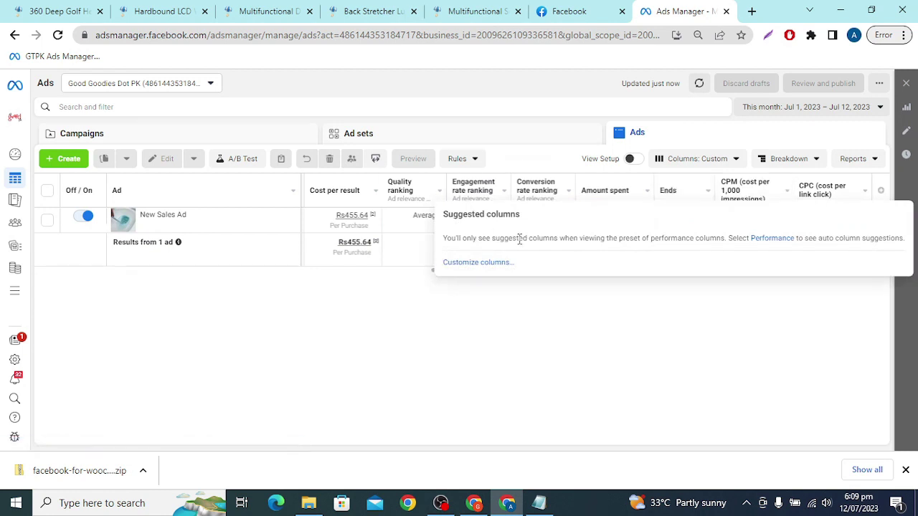
{"action": "left_click", "coordinate": [479, 263]}
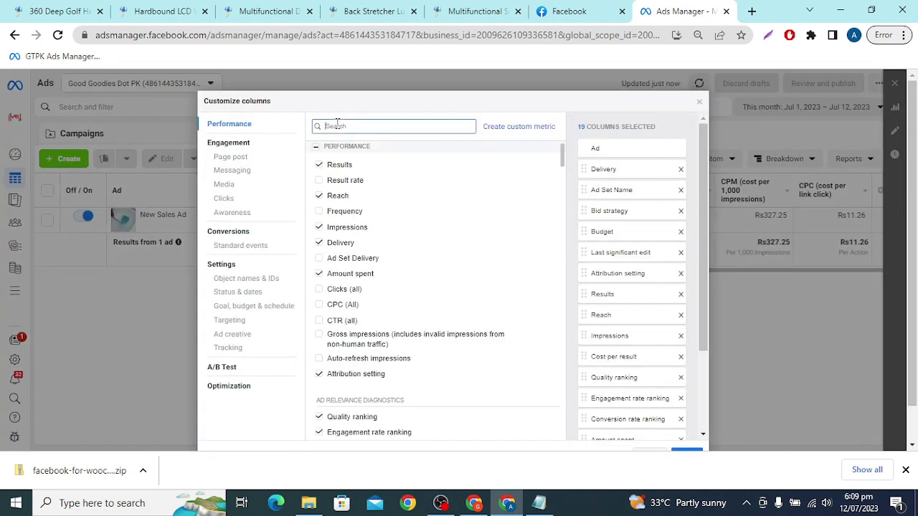
{"action": "left_click", "coordinate": [337, 126]}
{"action": "type", "text": "cart"}
{"action": "left_click", "coordinate": [433, 216]}
{"action": "left_click", "coordinate": [462, 216]}
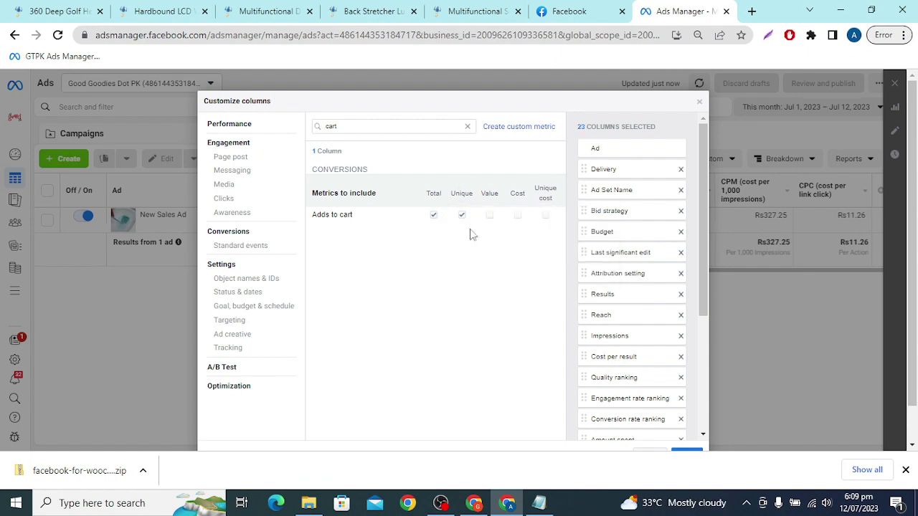
{"action": "left_click", "coordinate": [687, 450]}
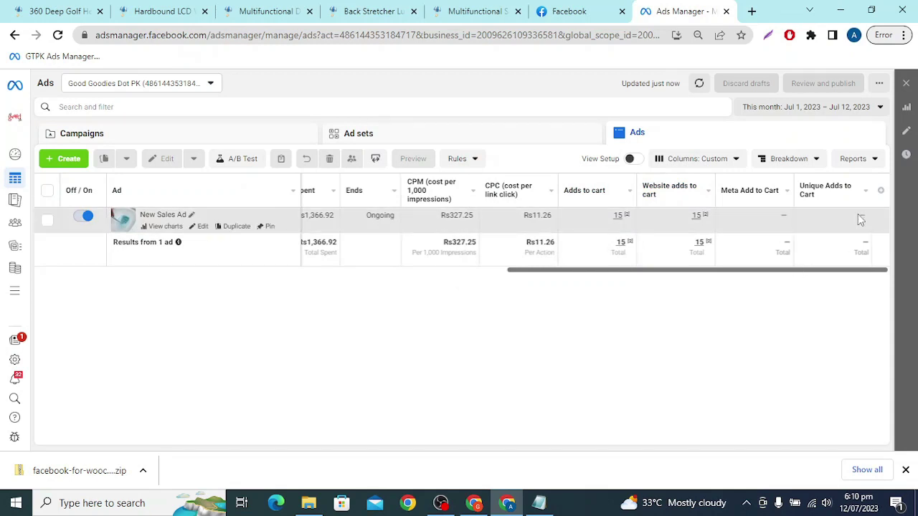
{"action": "mouse_move", "coordinate": [618, 218]}
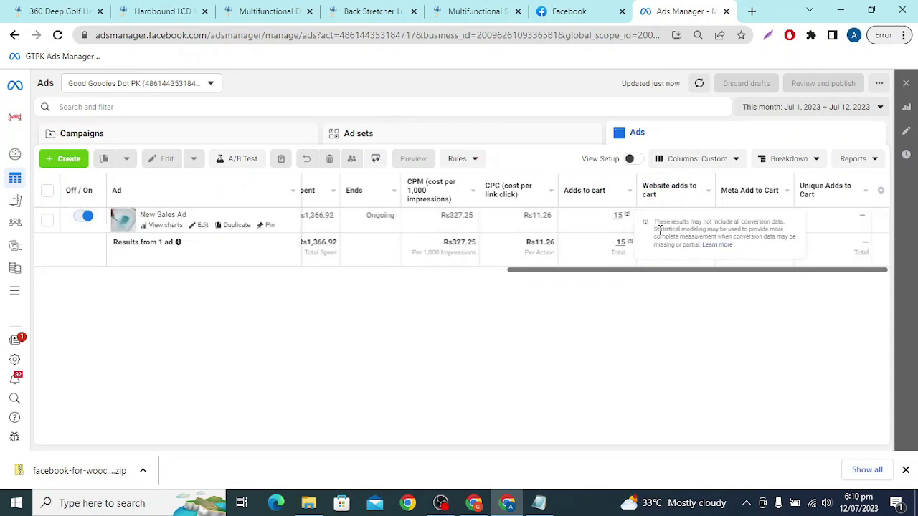
Add the total and unique Checkouts initiated columns to the ads table and bring them into view
{"action": "left_click", "coordinate": [881, 193]}
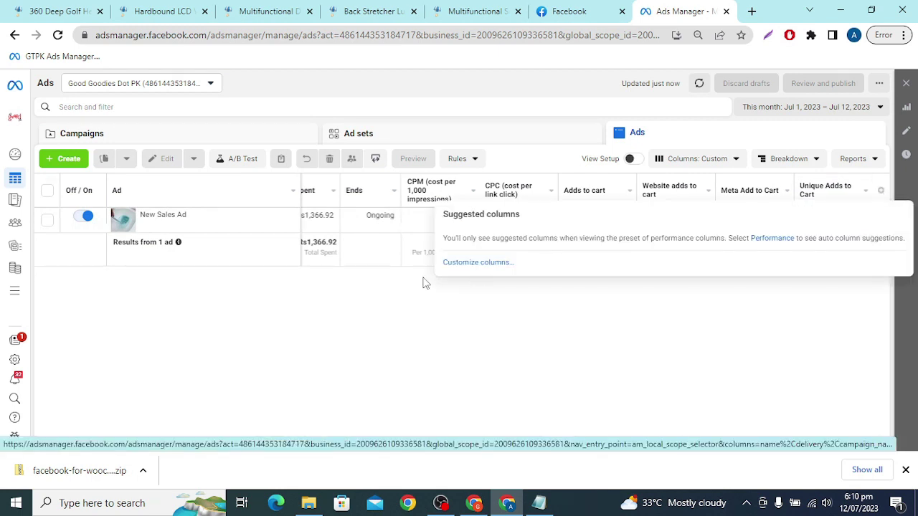
{"action": "left_click", "coordinate": [473, 262]}
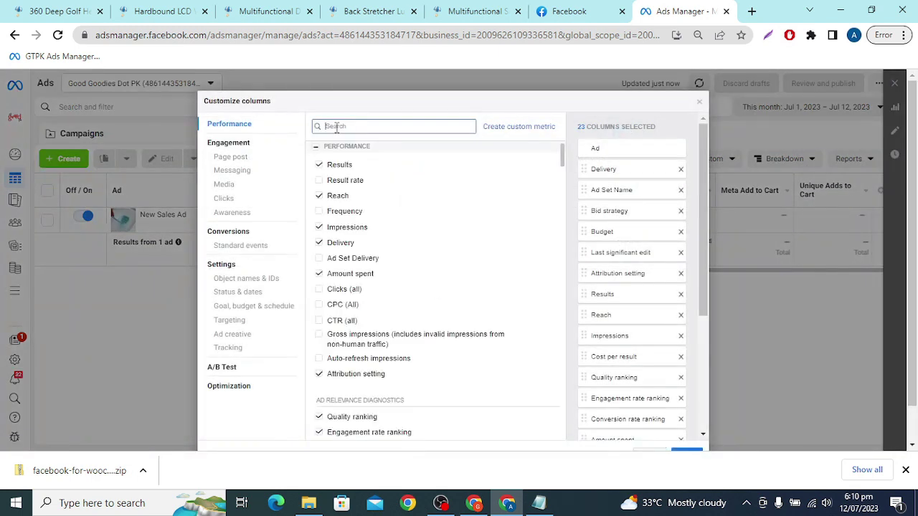
{"action": "left_click", "coordinate": [337, 126]}
{"action": "type", "text": "checkout"}
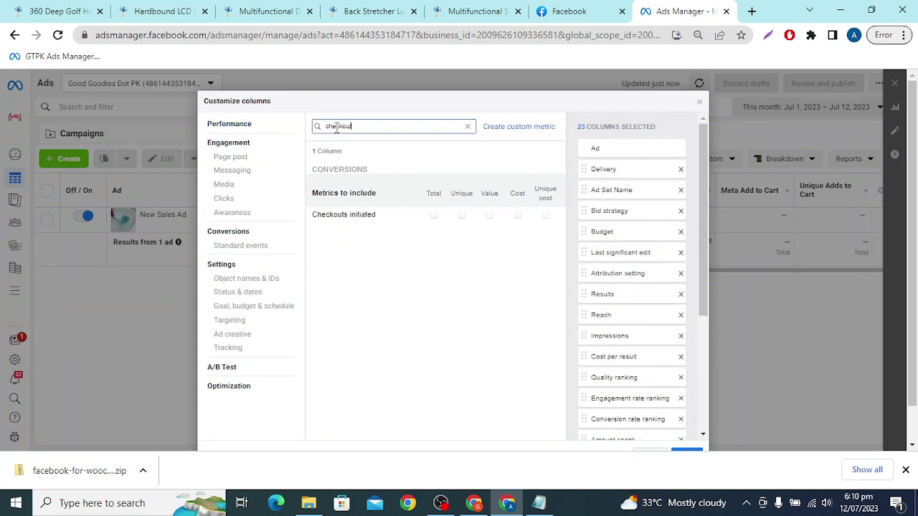
{"action": "left_click", "coordinate": [433, 214]}
{"action": "left_click", "coordinate": [461, 214]}
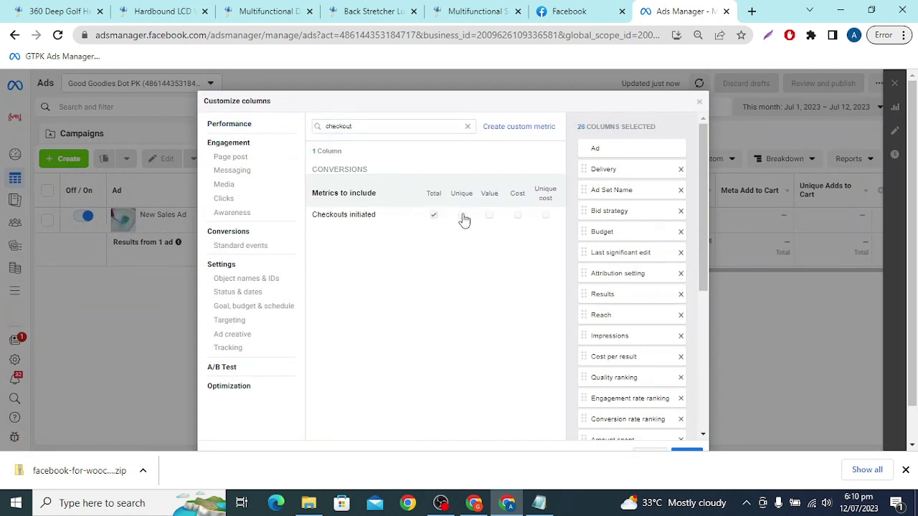
{"action": "left_click", "coordinate": [692, 453]}
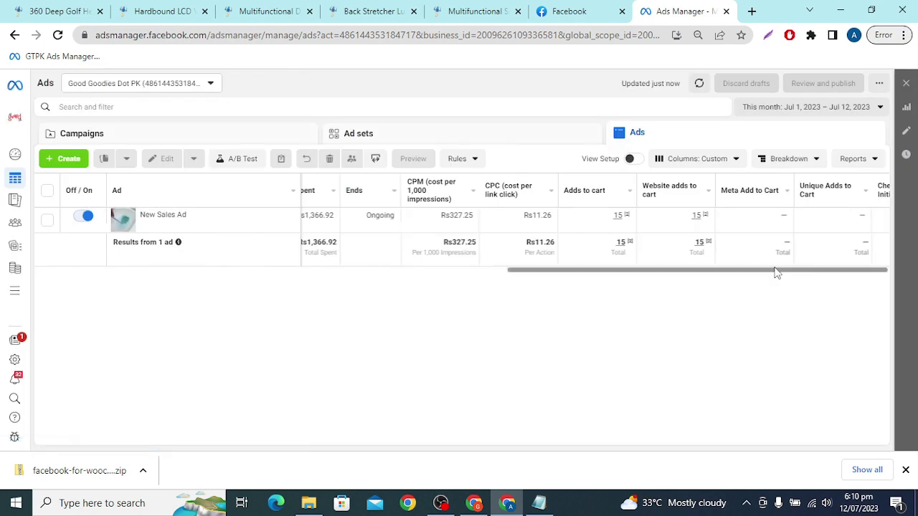
{"action": "left_click_drag", "start_coordinate": [774, 270], "coordinate": [900, 276]}
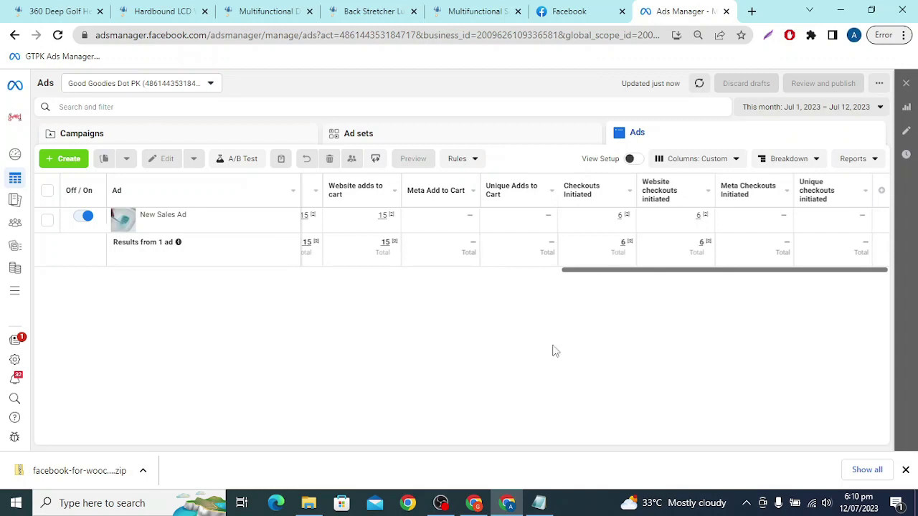
{"action": "left_click", "coordinate": [441, 503]}
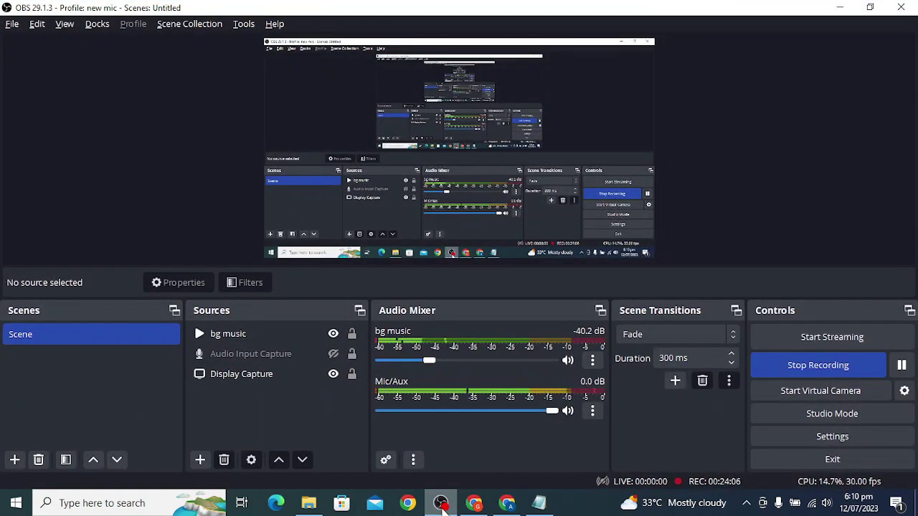
{"action": "left_click", "coordinate": [506, 502]}
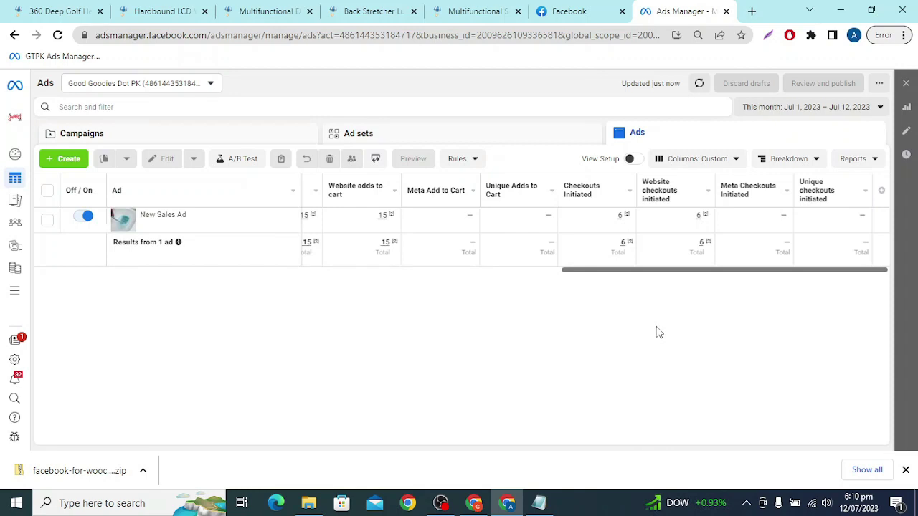
Review the New Sales Ad's metrics across the table, from delivery and budget through results, cost per result and checkouts initiated
{"action": "left_click_drag", "start_coordinate": [670, 270], "coordinate": [292, 287]}
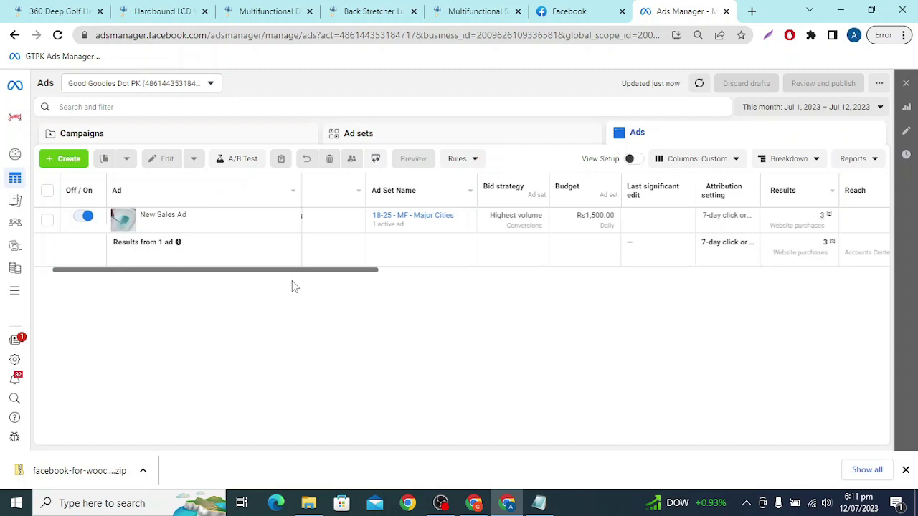
{"action": "left_click_drag", "start_coordinate": [302, 274], "coordinate": [201, 284]}
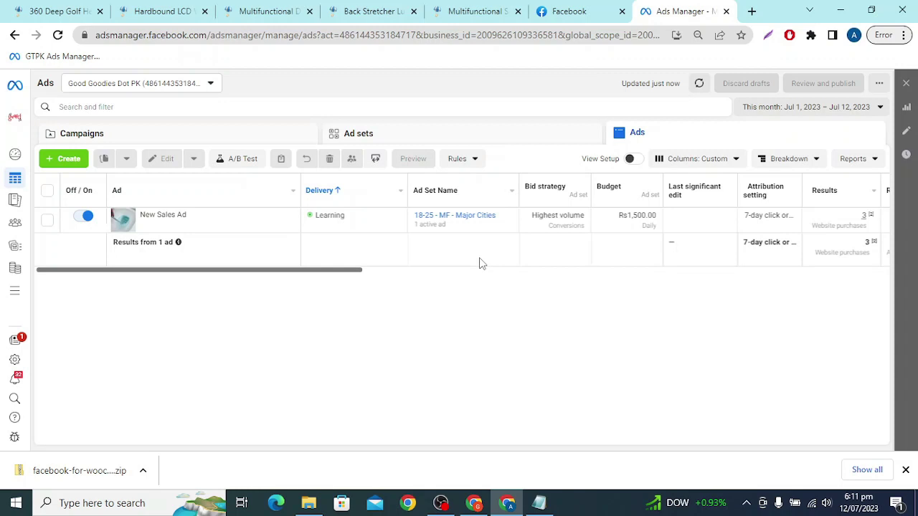
{"action": "left_click_drag", "start_coordinate": [326, 271], "coordinate": [814, 327]}
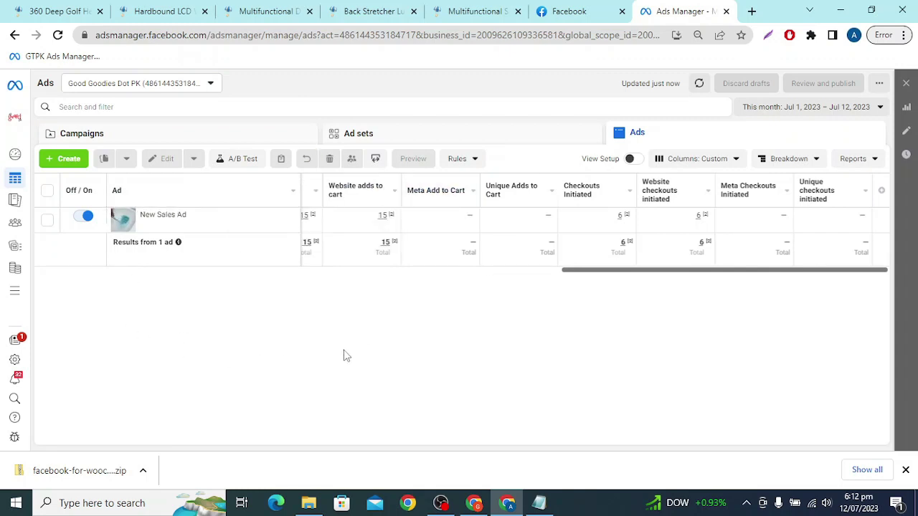
{"action": "left_click_drag", "start_coordinate": [705, 272], "coordinate": [529, 288]}
{"action": "scroll", "coordinate": [529, 288], "scroll_direction": "left", "scroll_amount": 10}
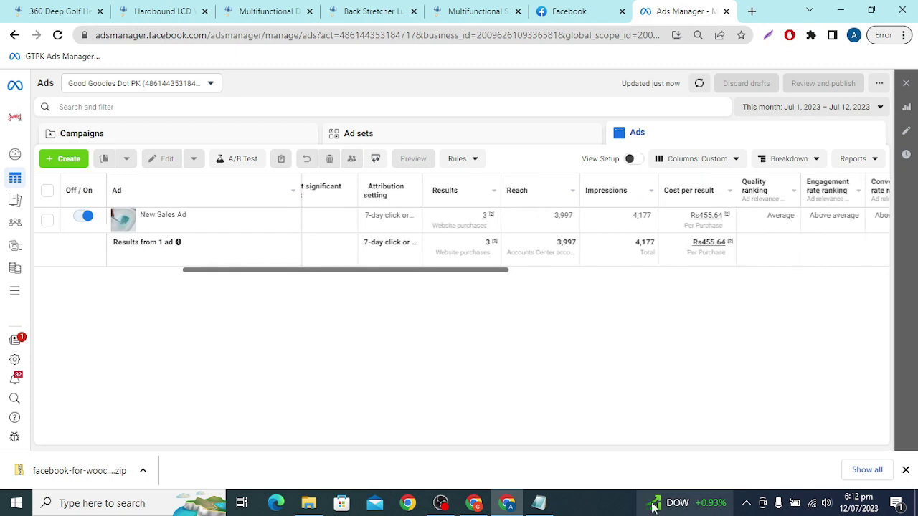
Switch to the Notepad notes, highlight the impression-to-purchase funnel line, review the metric lines down to Other Observations, and return to Ads Manager
{"action": "left_click", "coordinate": [538, 502]}
{"action": "left_click_drag", "start_coordinate": [135, 244], "coordinate": [664, 248]}
{"action": "left_click", "coordinate": [563, 271]}
{"action": "left_click", "coordinate": [283, 272]}
{"action": "left_click", "coordinate": [260, 326]}
{"action": "left_click", "coordinate": [214, 318]}
{"action": "left_click", "coordinate": [210, 330]}
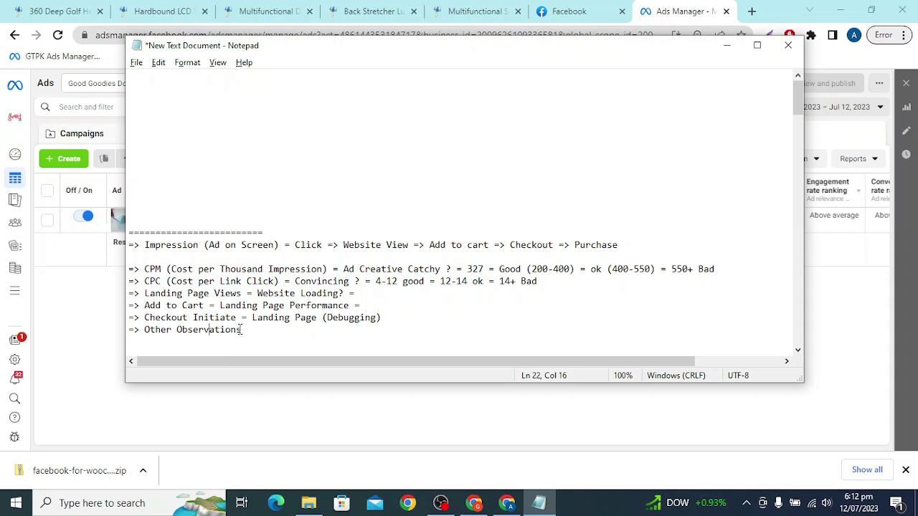
{"action": "left_click", "coordinate": [344, 405]}
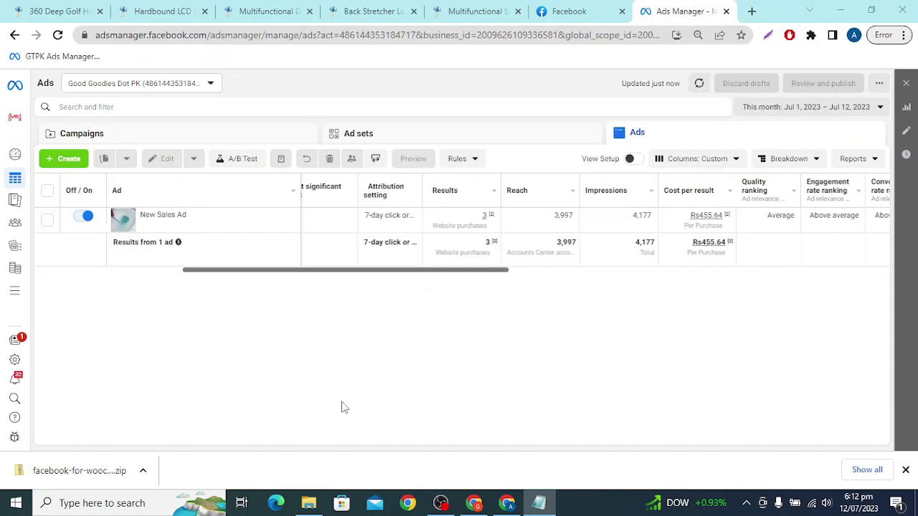